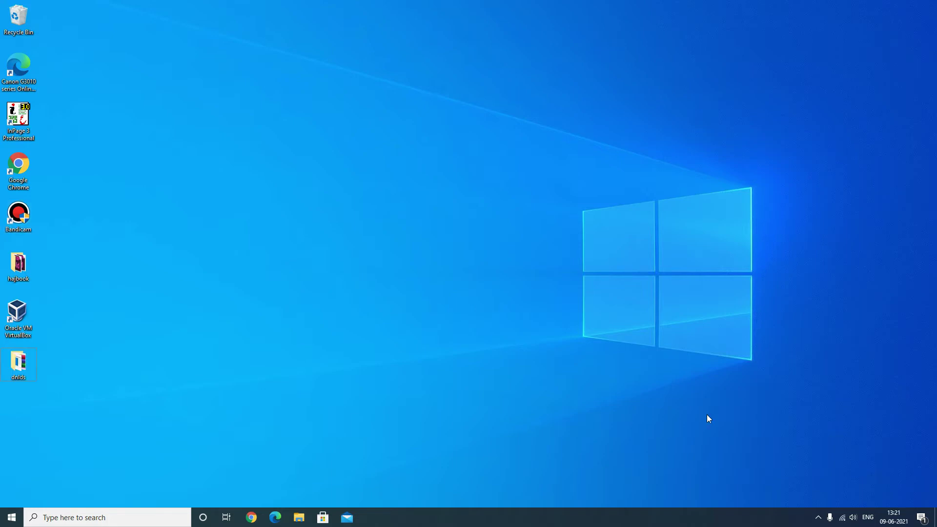
Search Google for ffmpeg in Chrome and find the release build links on the gyan.dev Windows builds page
double_click(19, 170)
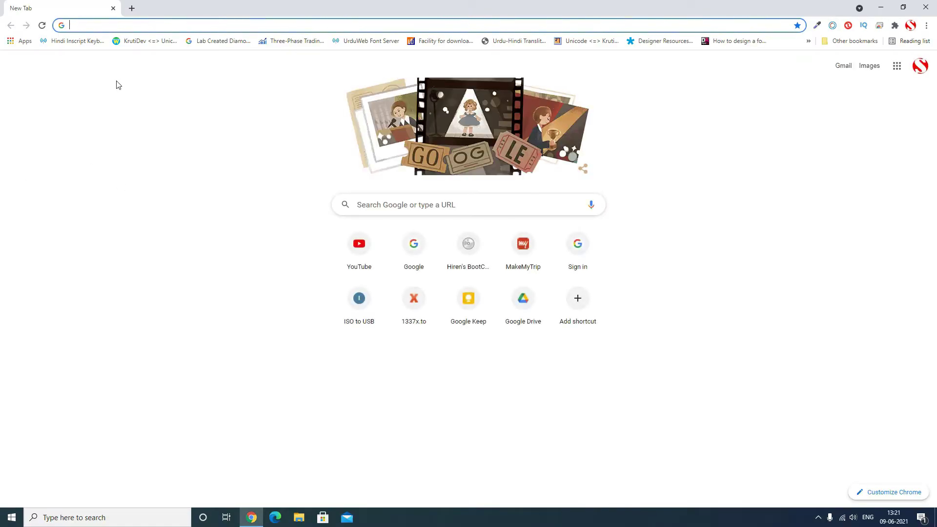
type("ffmpeg")
key("Return")
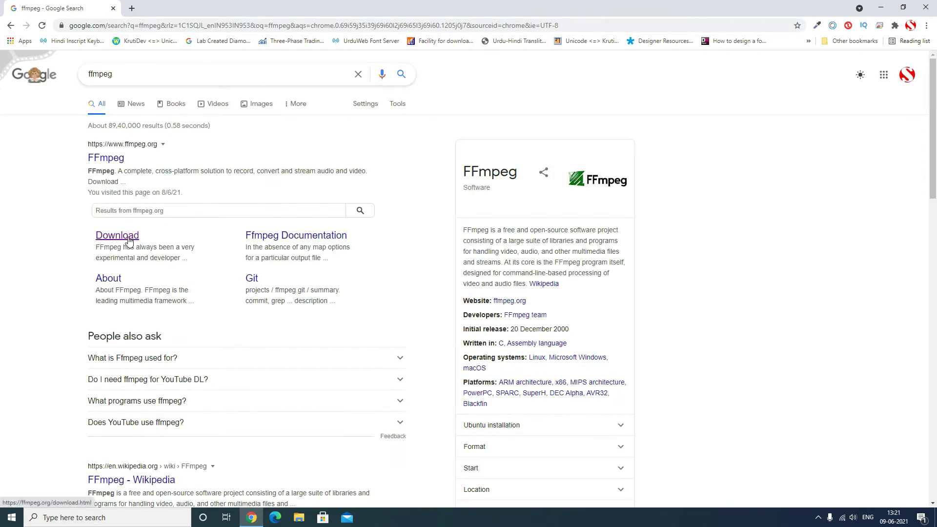
left_click(129, 241)
mouse_move(302, 366)
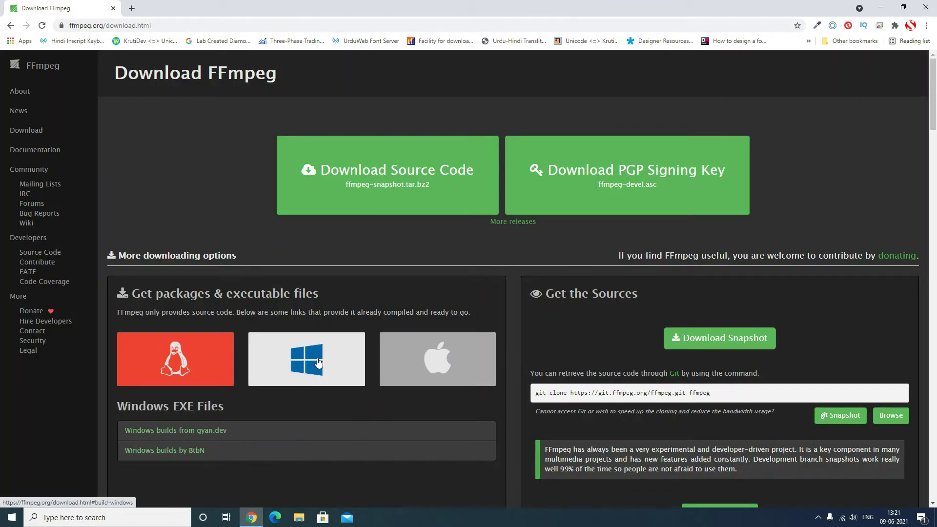
left_click(191, 430)
scroll(424, 337, "down", 15)
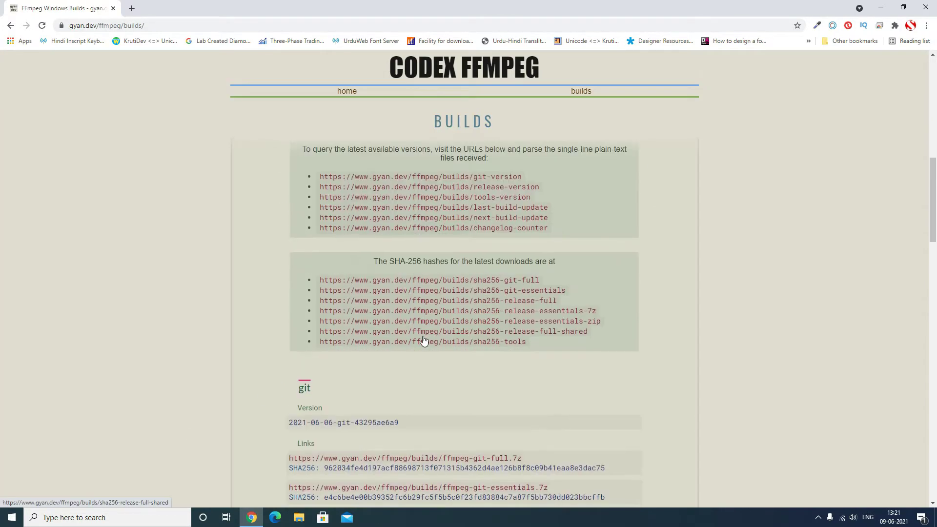
scroll(424, 336, "down", 6)
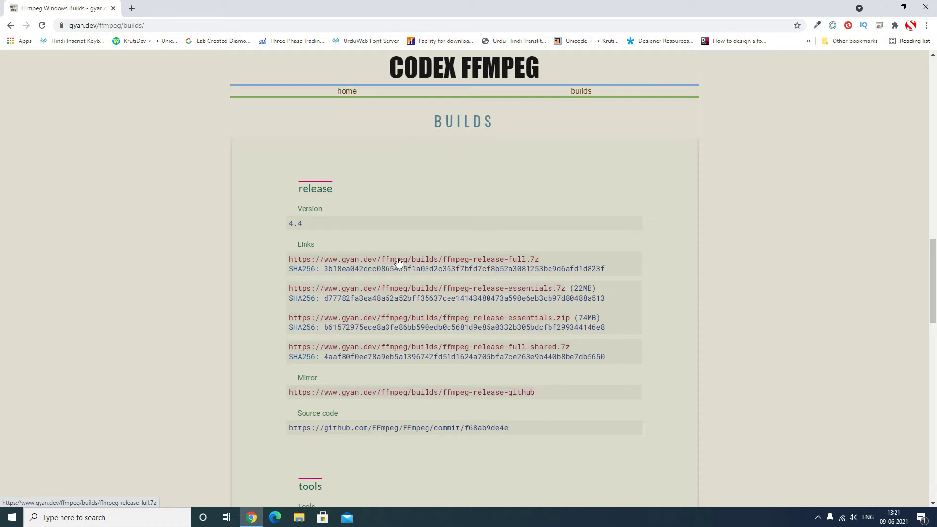
Find the youtube-dl.exe download on the youtube-dl.org site using a new tab, and close the browser
left_click(131, 8)
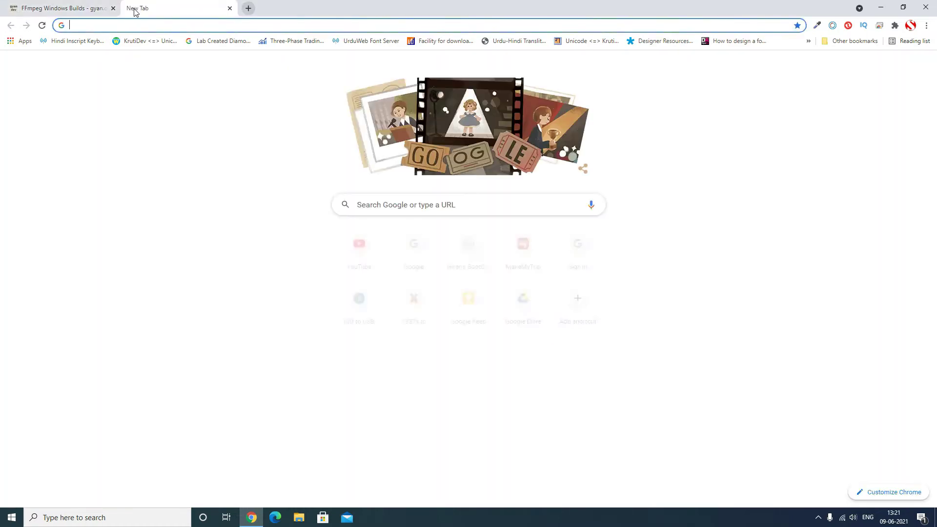
type("youtu")
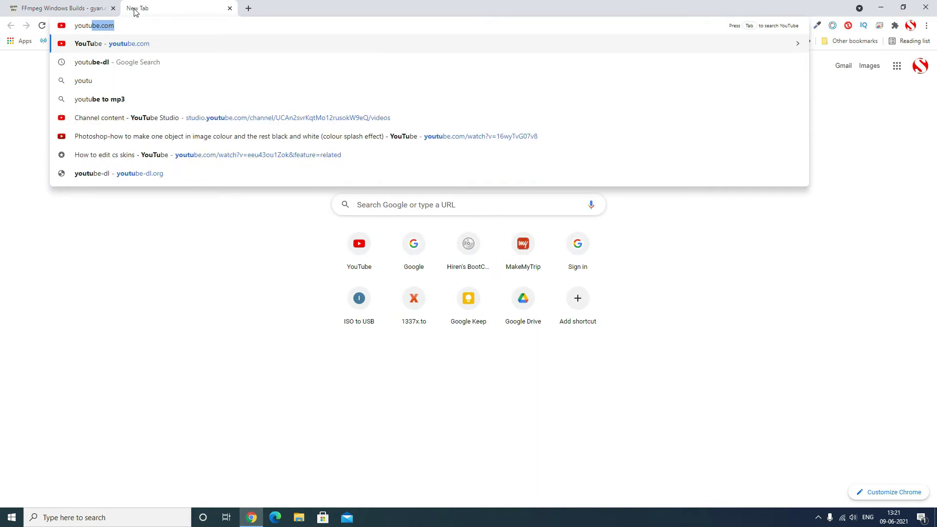
left_click(95, 62)
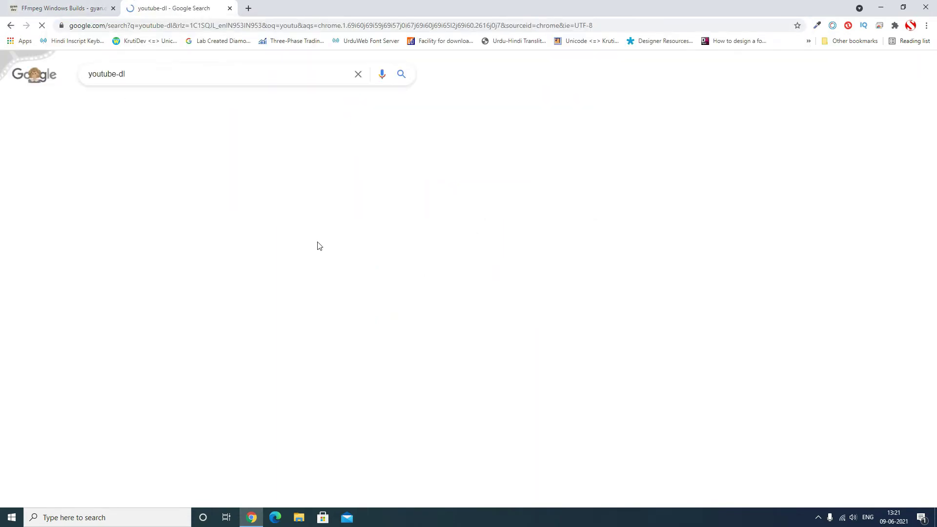
left_click(110, 158)
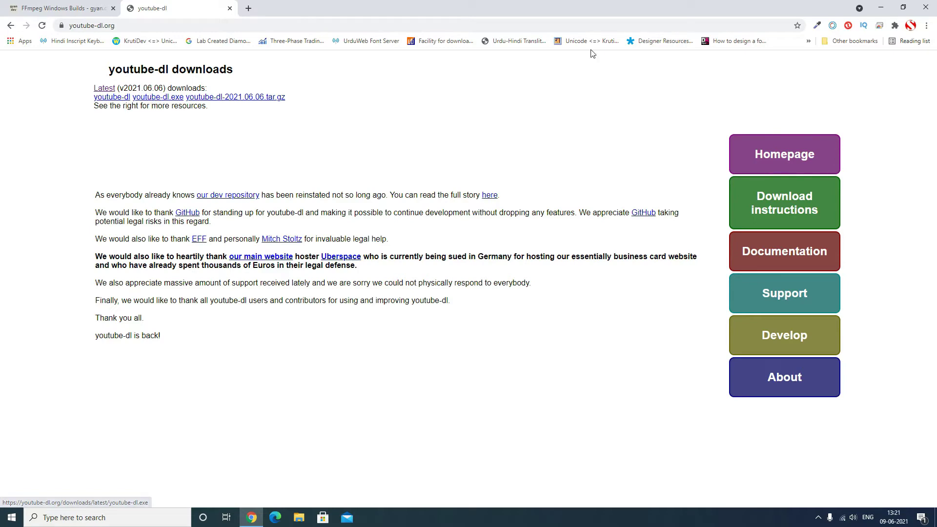
left_click(925, 9)
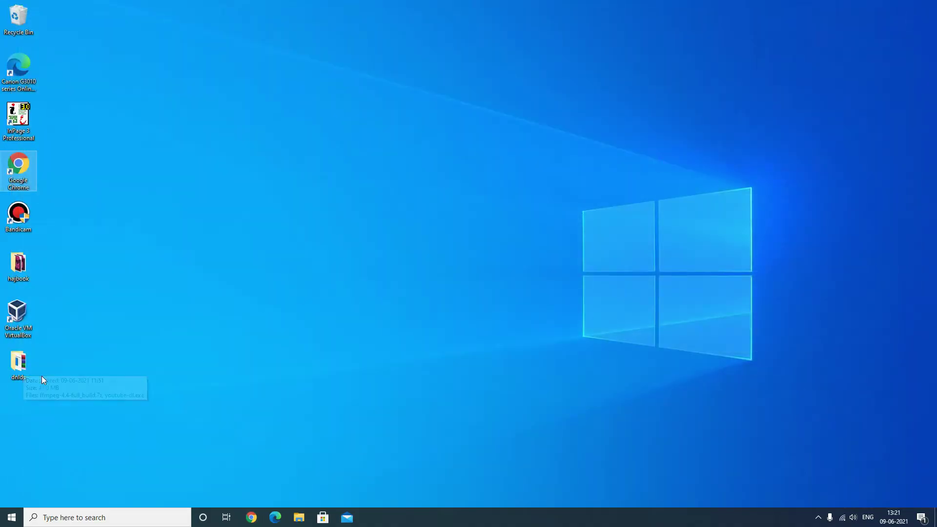
Open the dnlds folder on the desktop and copy youtube-dl.exe
double_click(20, 365)
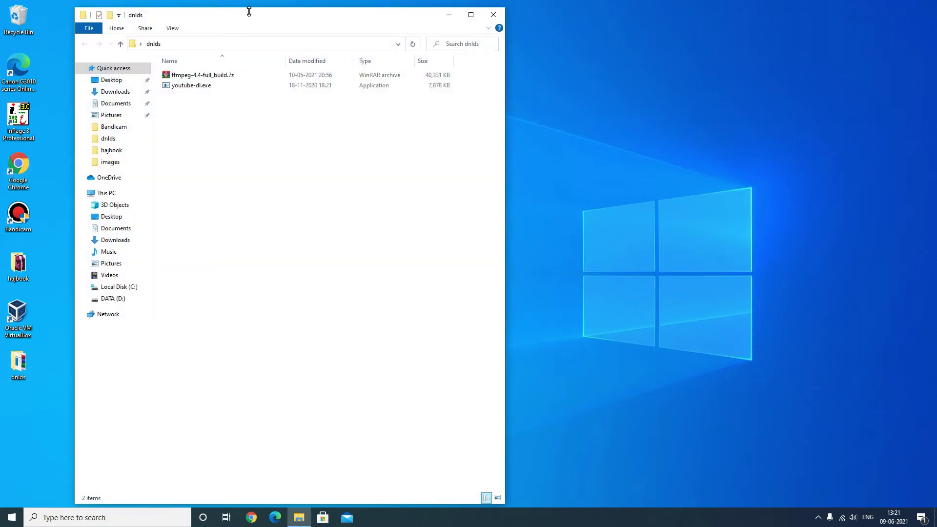
left_click_drag(249, 11, 341, 18)
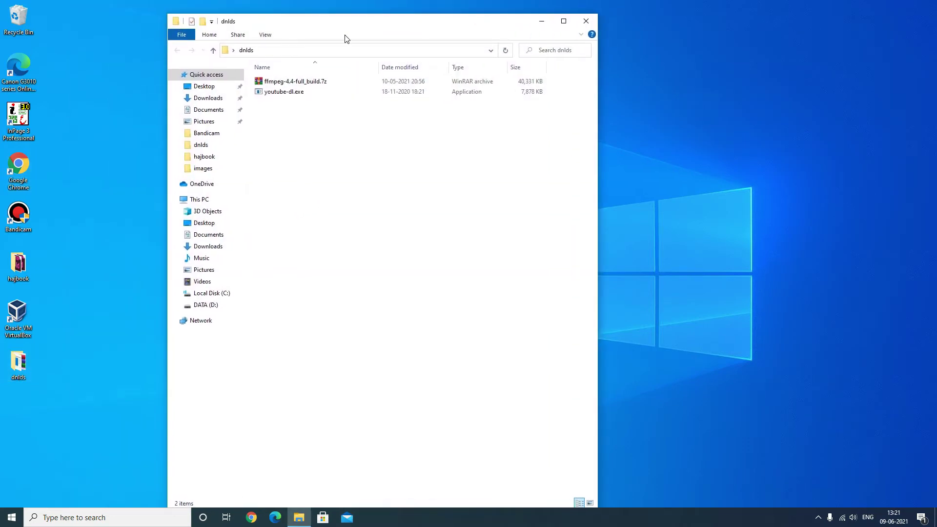
right_click(283, 93)
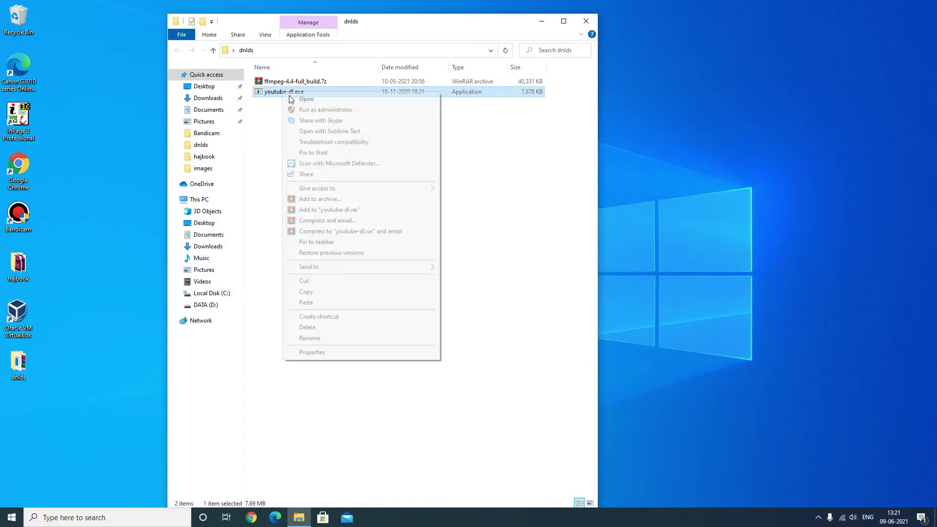
left_click(306, 292)
Create a folder named youtube-dl in the root of Local Disk (C:) and open it
left_click(205, 293)
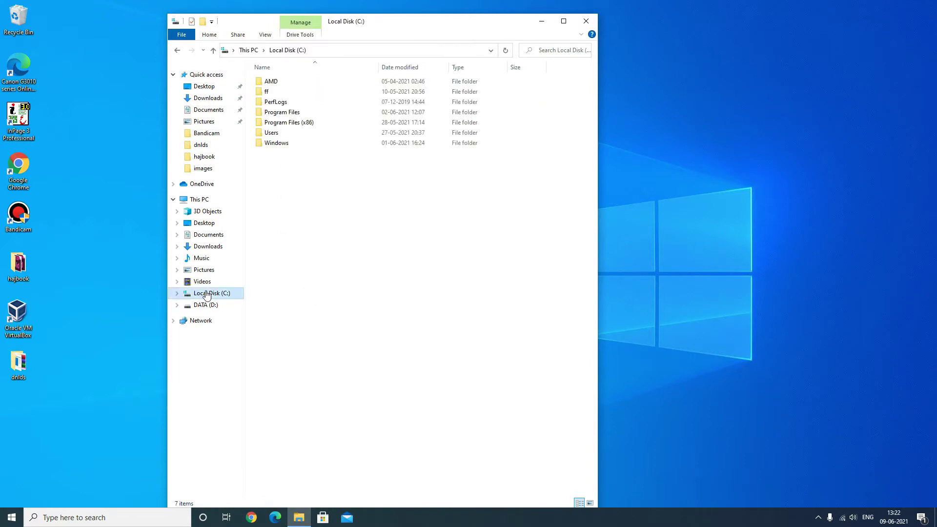
right_click(329, 269)
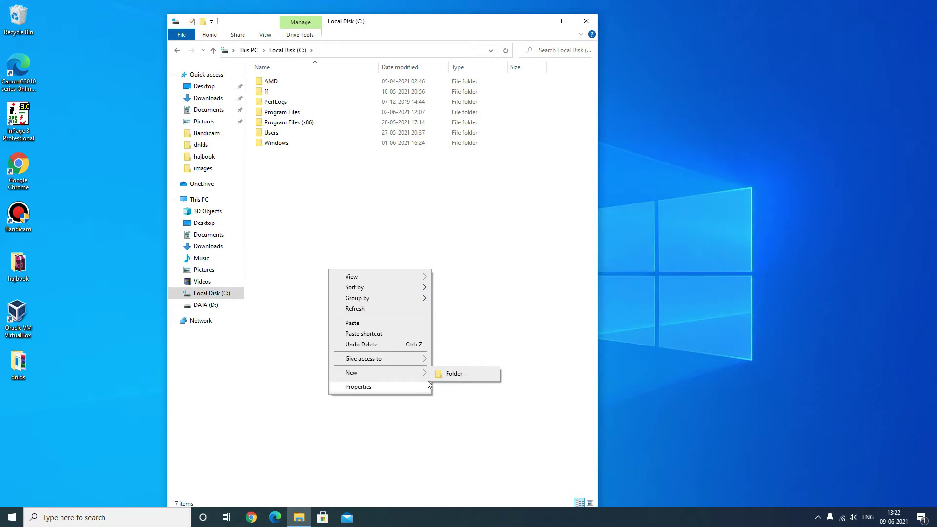
left_click(441, 374)
type("youtu")
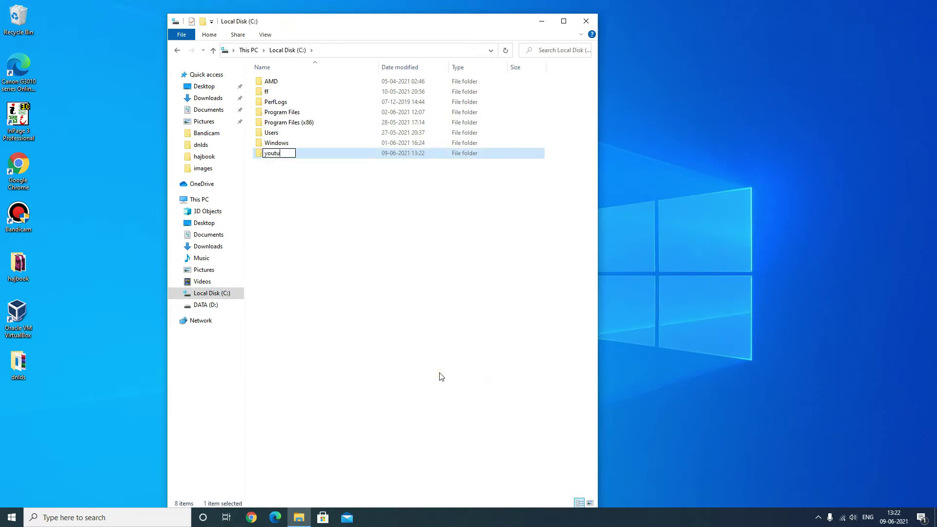
type("be-dl")
key("Return")
key("Return")
Paste youtube-dl.exe into the youtube-dl folder and return to the root of Local Disk (C:)
right_click(384, 247)
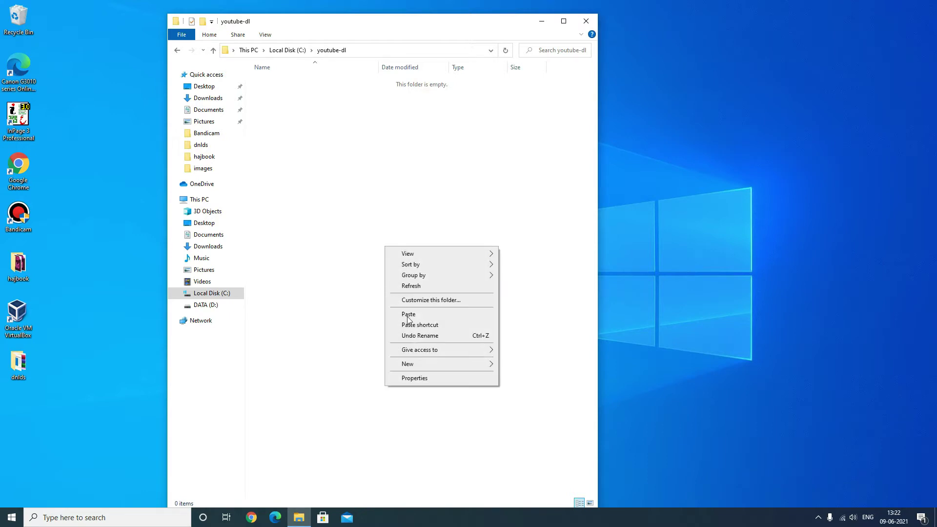
left_click(410, 315)
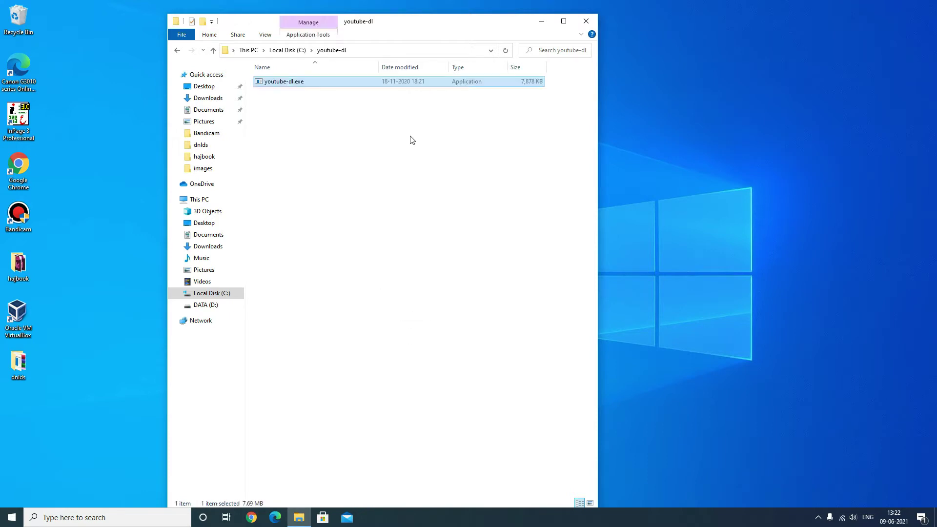
left_click(287, 50)
left_click(295, 216)
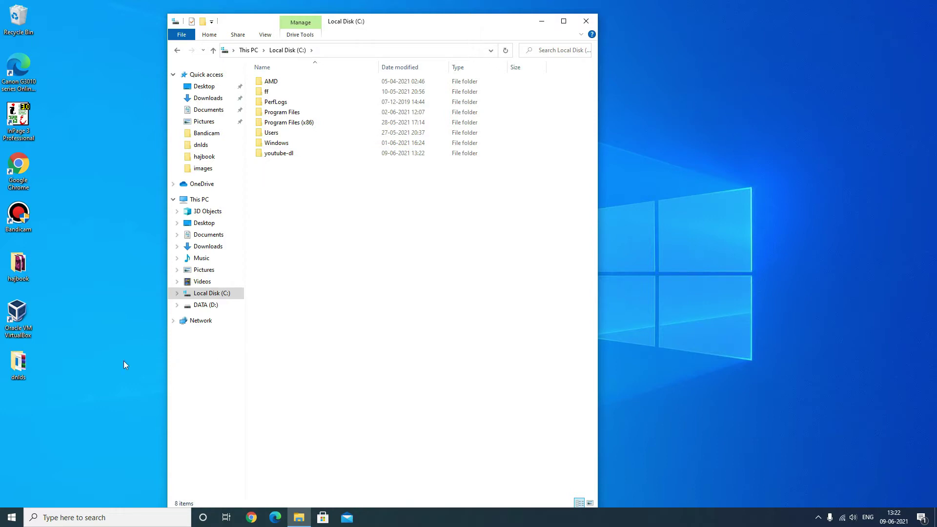
Open the dnlds folder in a second window beside the Local Disk (C:) window and select the ffmpeg archive
left_click_drag(388, 27, 613, 33)
double_click(19, 363)
left_click_drag(707, 27, 297, 35)
left_click(133, 88)
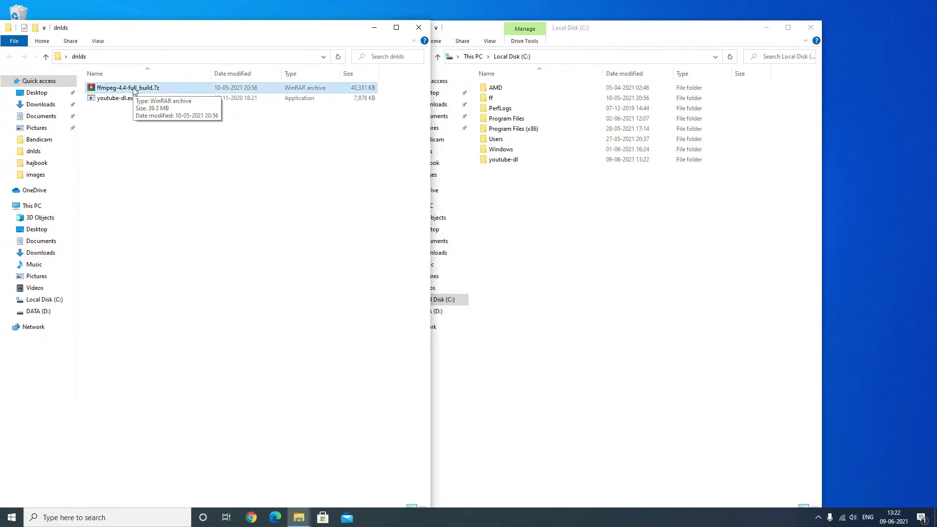
Open ffmpeg-4.4-full_build.7z and extract the bin folder from inside it to the root of Local Disk (C:)
double_click(134, 89)
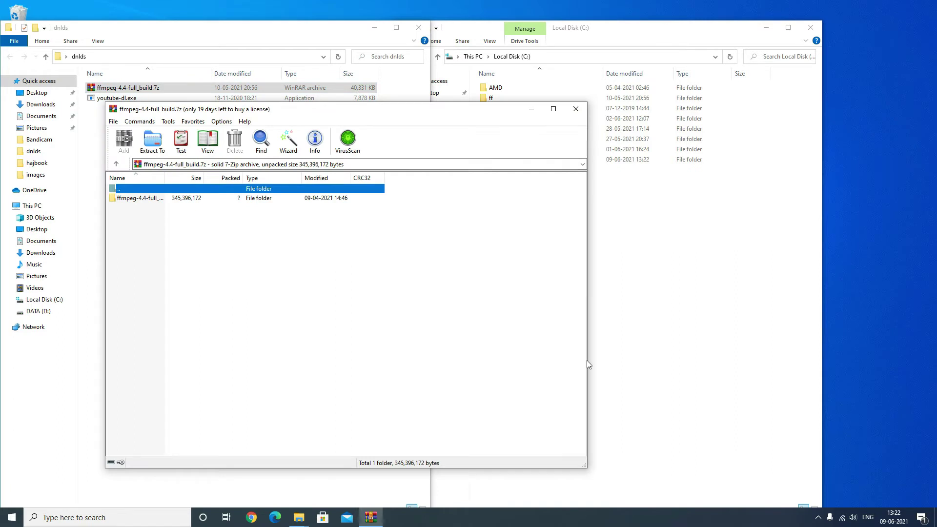
left_click_drag(587, 365, 467, 364)
left_click(144, 201)
double_click(142, 199)
left_click_drag(120, 201, 589, 330)
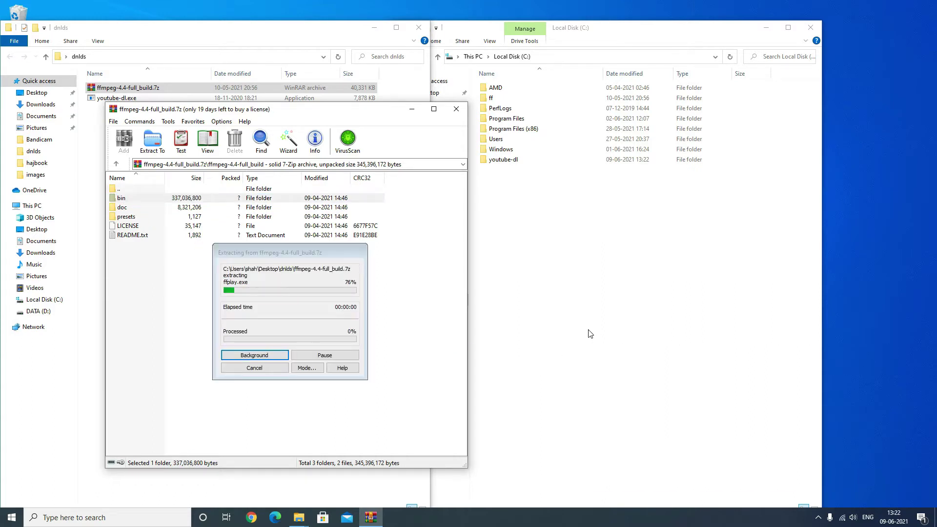
Close the archive and dnlds windows, rename the extracted bin folder to ffmpeg, and refresh the C: listing
left_click(458, 110)
left_click(336, 32)
left_click(419, 27)
key("F2")
type("ffmpeg")
key("Return")
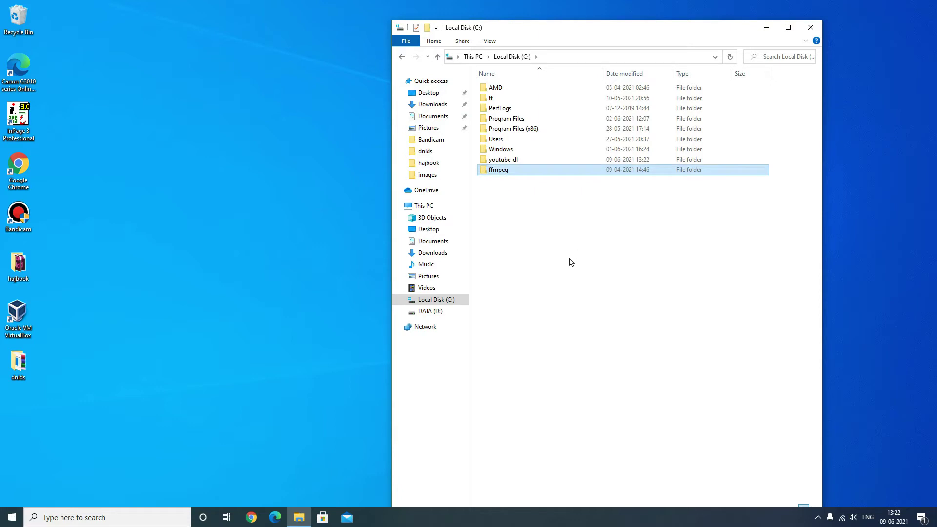
right_click(571, 262)
left_click(588, 296)
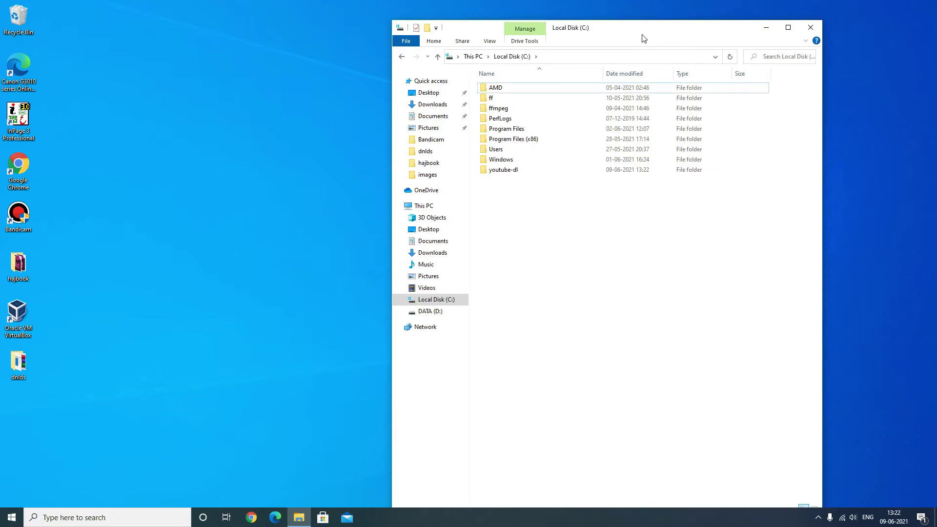
Open Command Prompt and run ffmpeg to check whether the command is available
key("super")
type("cmd")
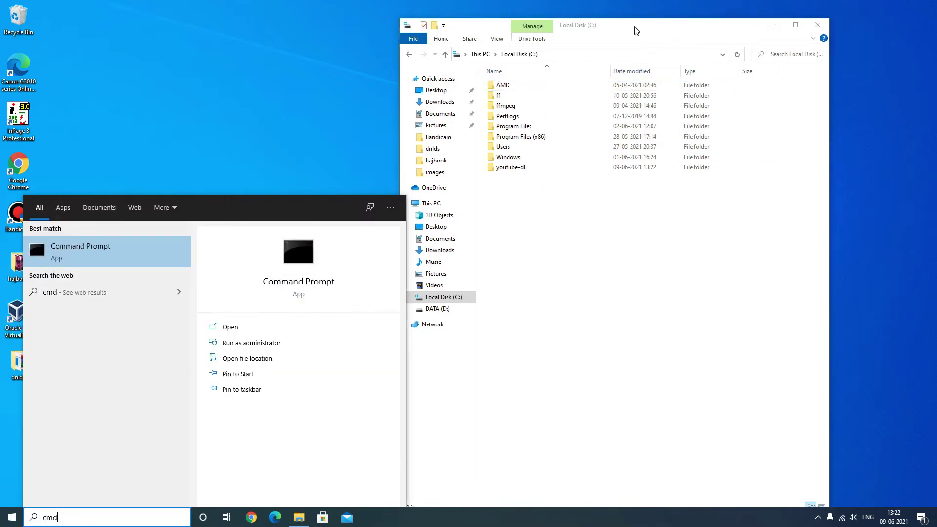
left_click(288, 327)
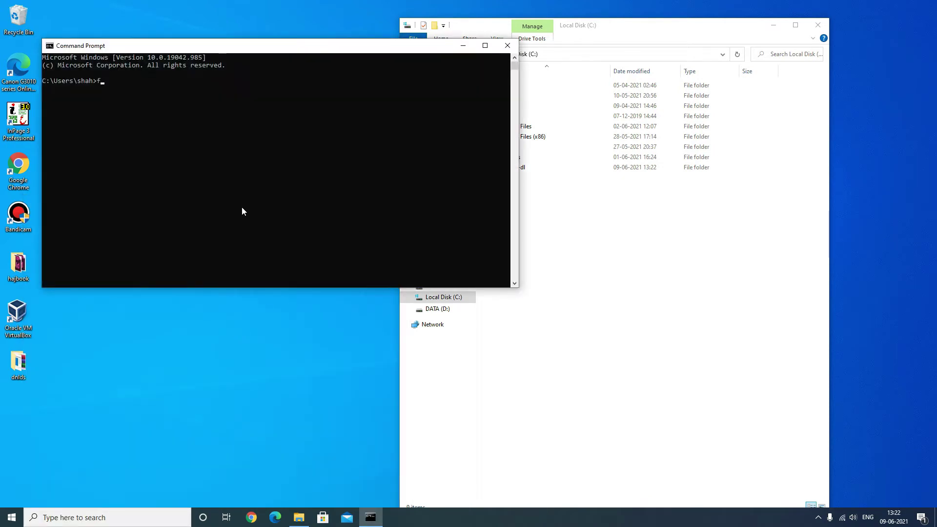
type("ffmpeg")
key("Return")
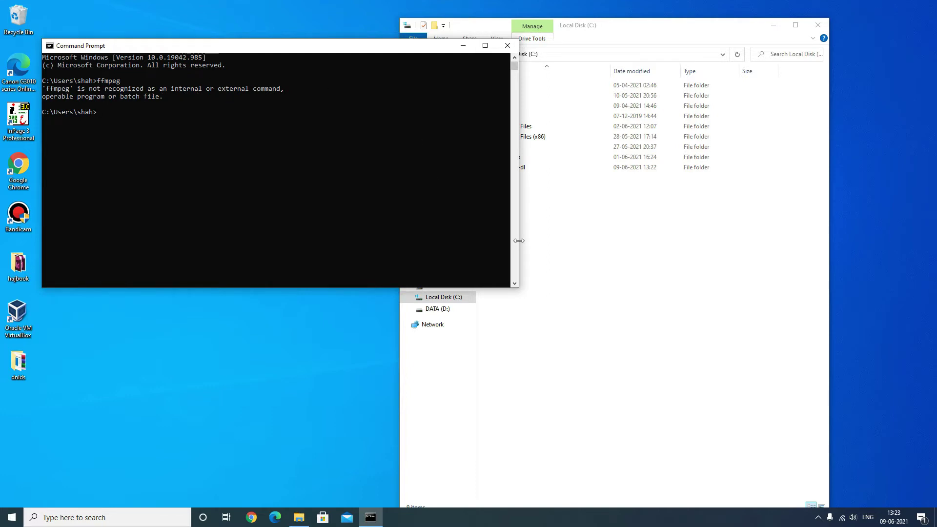
Narrow the Command Prompt window to uncover the folder list and run youtube-dl to check its availability
left_click_drag(517, 239, 386, 239)
left_click(263, 190)
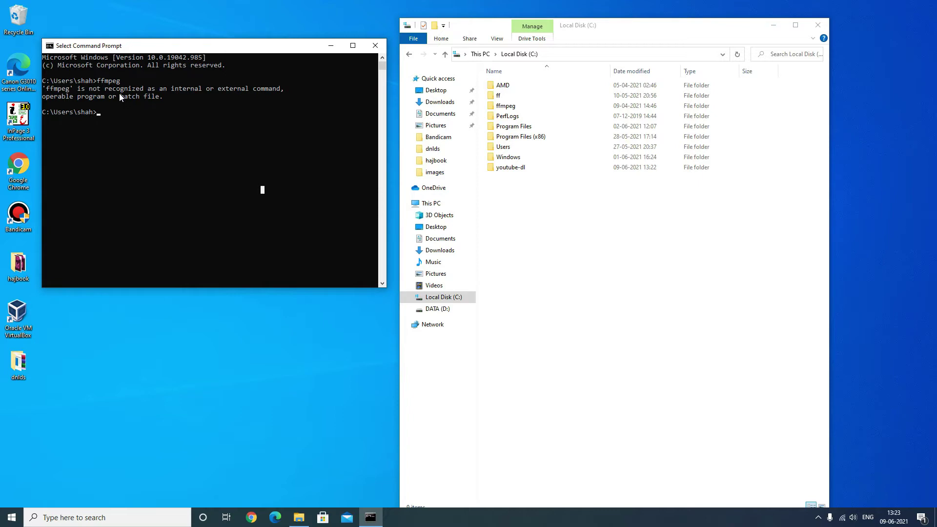
key("Escape")
type("youtu")
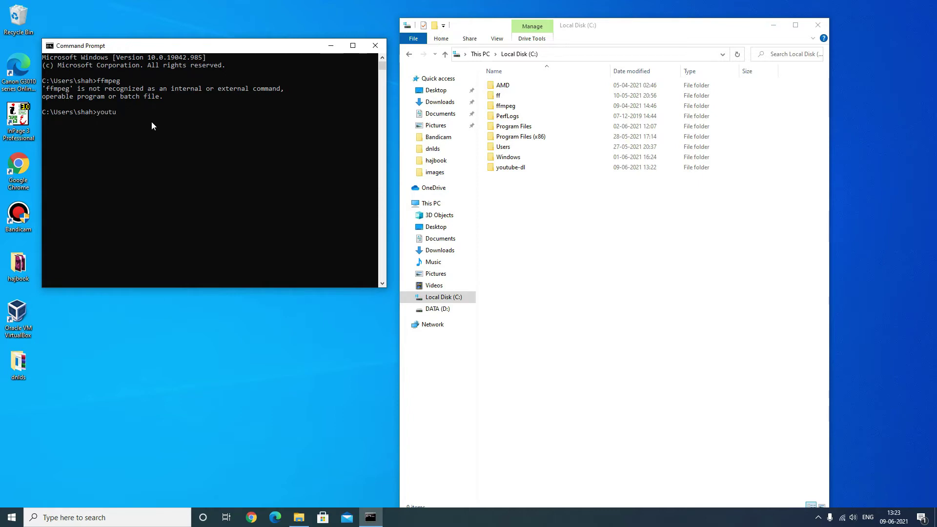
type("be-dl")
key("Return")
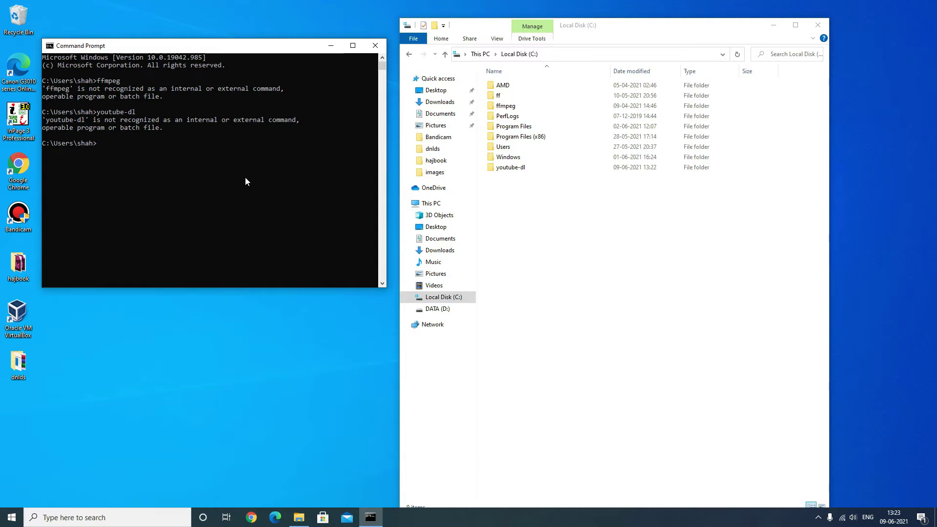
Open the Environment Variables dialog from the system properties and place it beside the C: drive window
key("super")
type("envir")
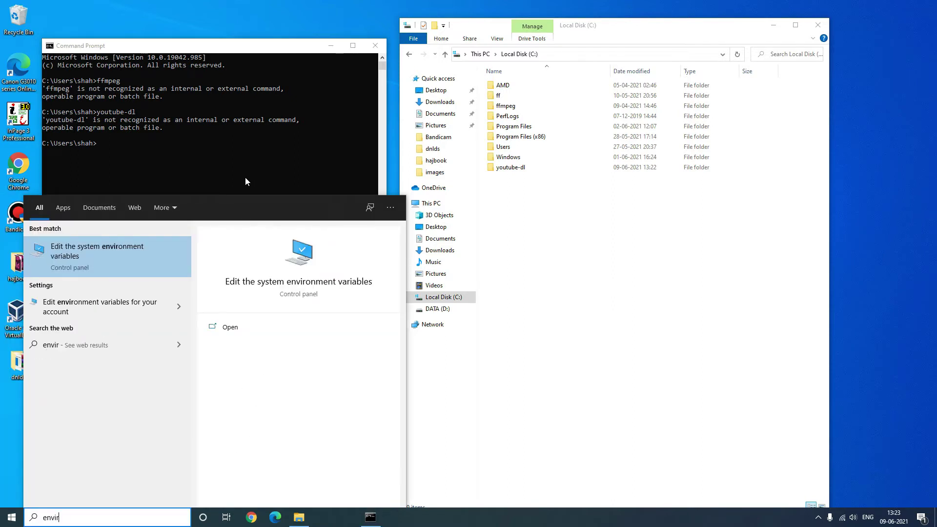
left_click(115, 255)
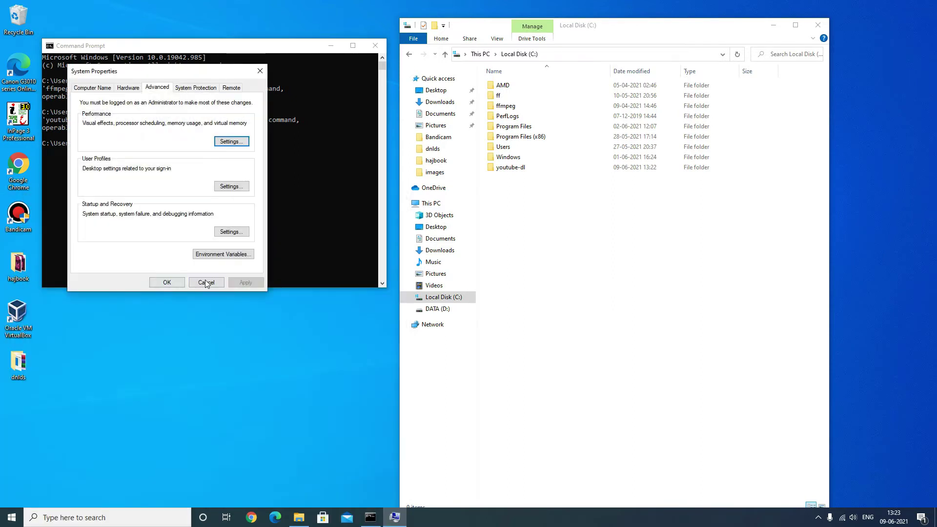
left_click(211, 255)
left_click_drag(458, 117, 198, 45)
Append ;c:\ffmpeg;c:\ to the end of the system Path variable's value and save the variable
scroll(341, 209, "down", 2)
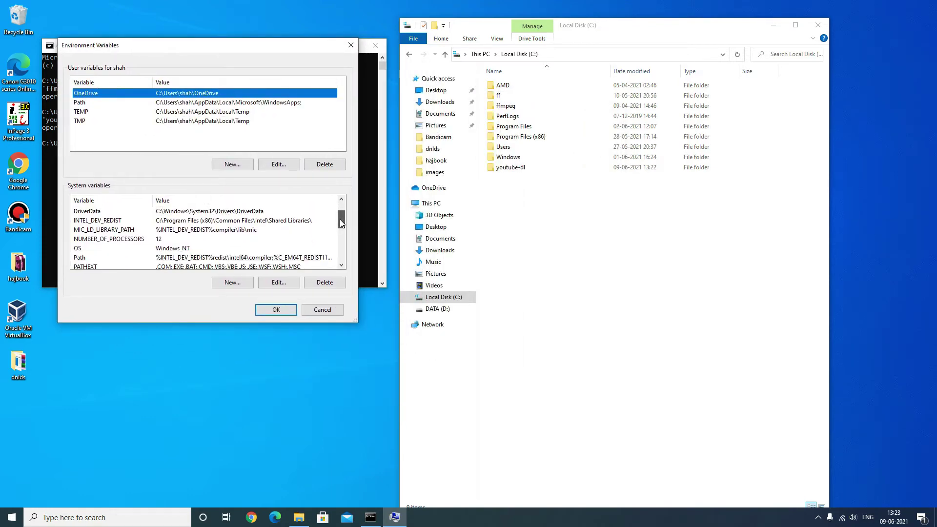
left_click(86, 242)
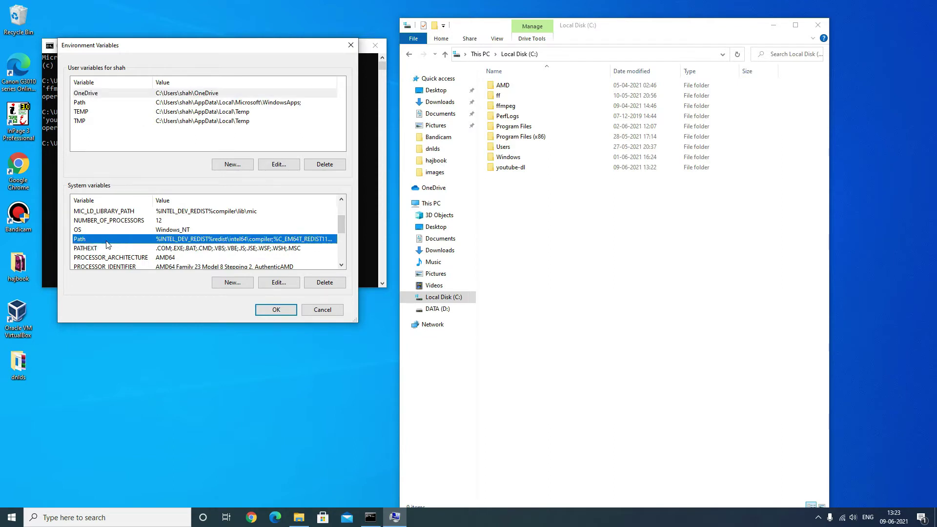
left_click(277, 283)
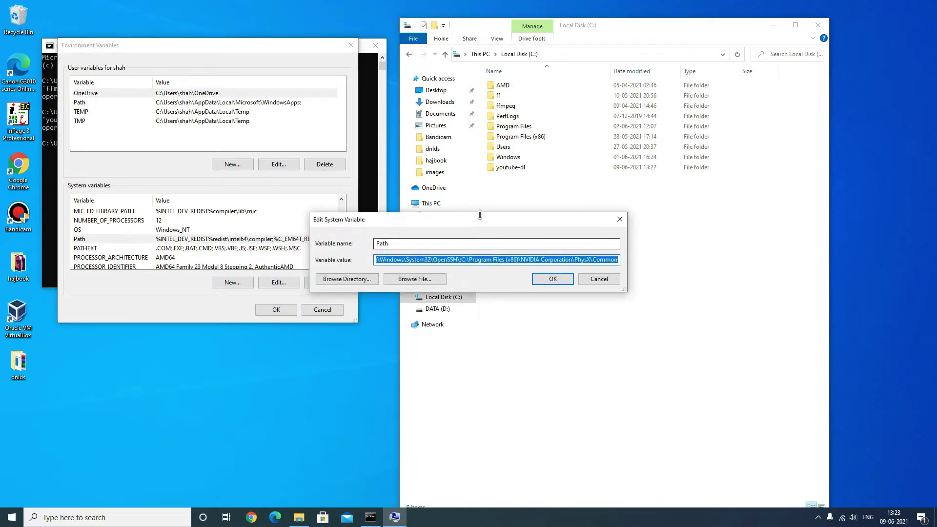
left_click_drag(480, 213, 280, 219)
left_click(365, 250)
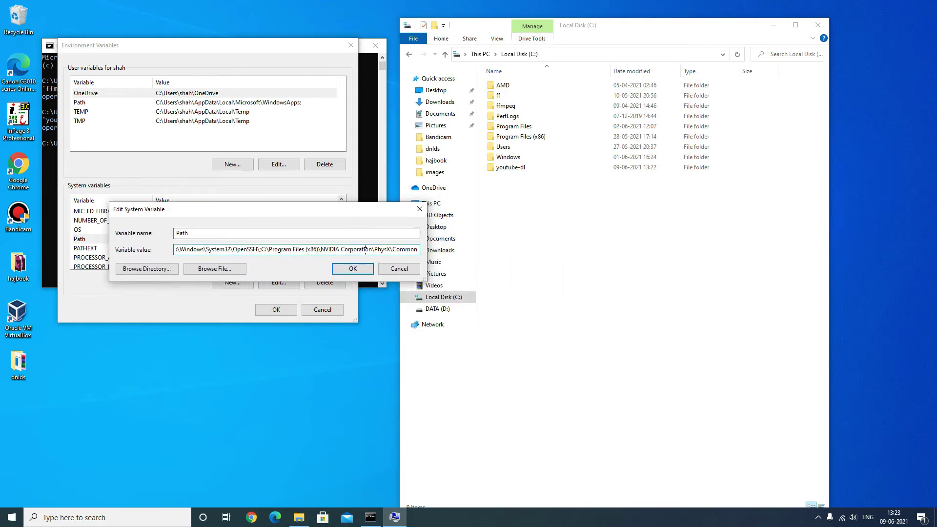
type(";c:\\")
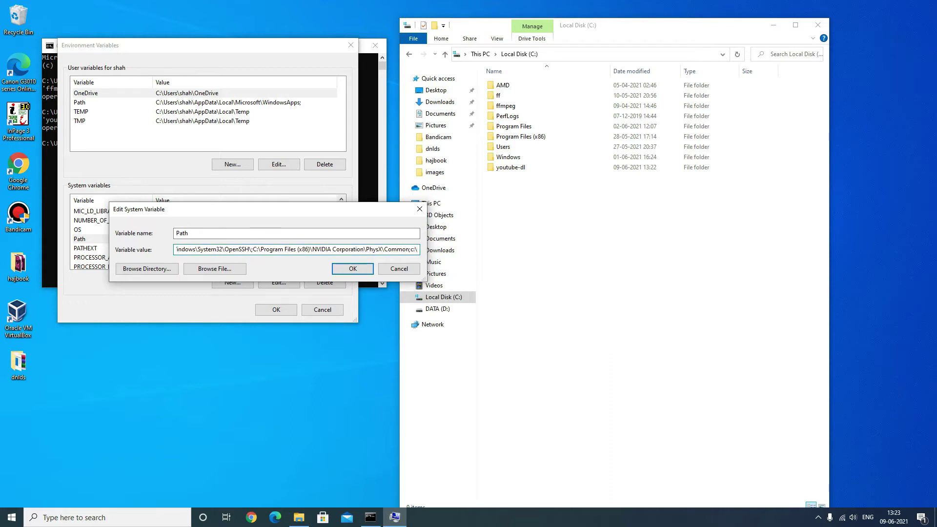
type("ffmpeg")
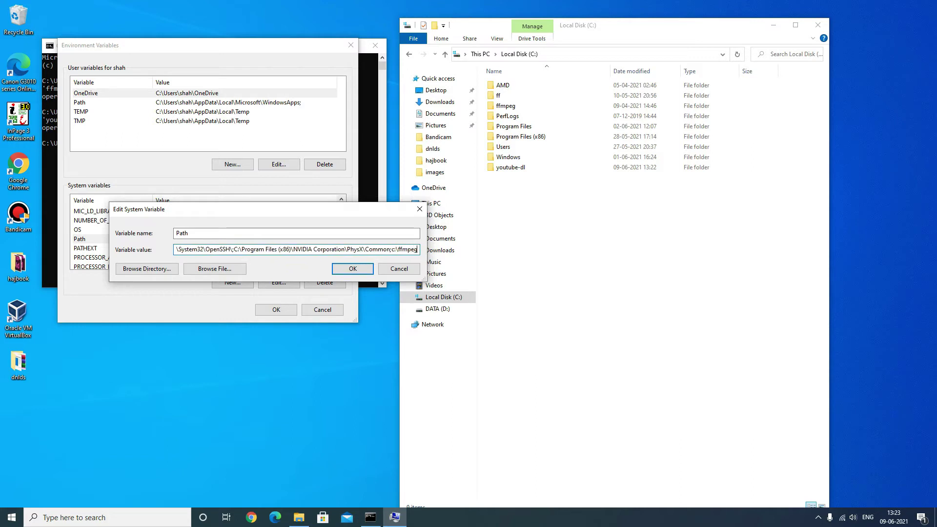
type(";c:")
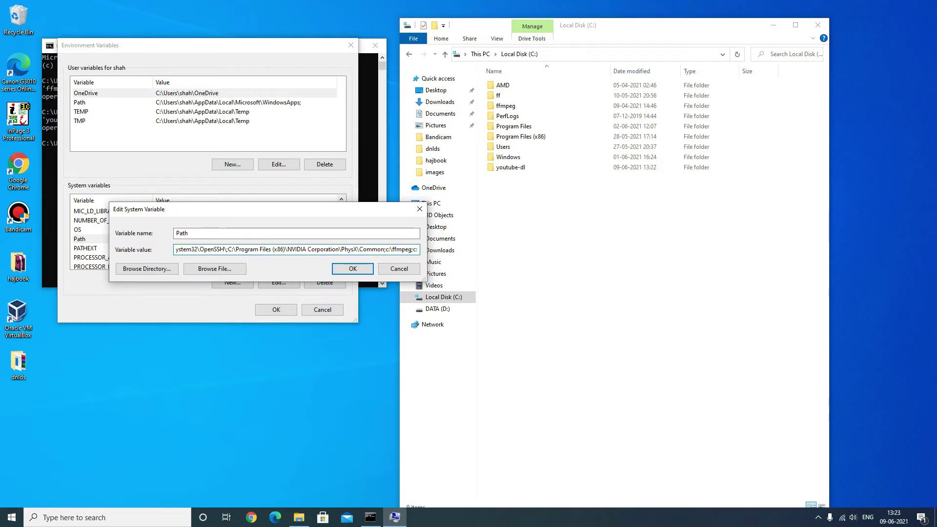
key("Return")
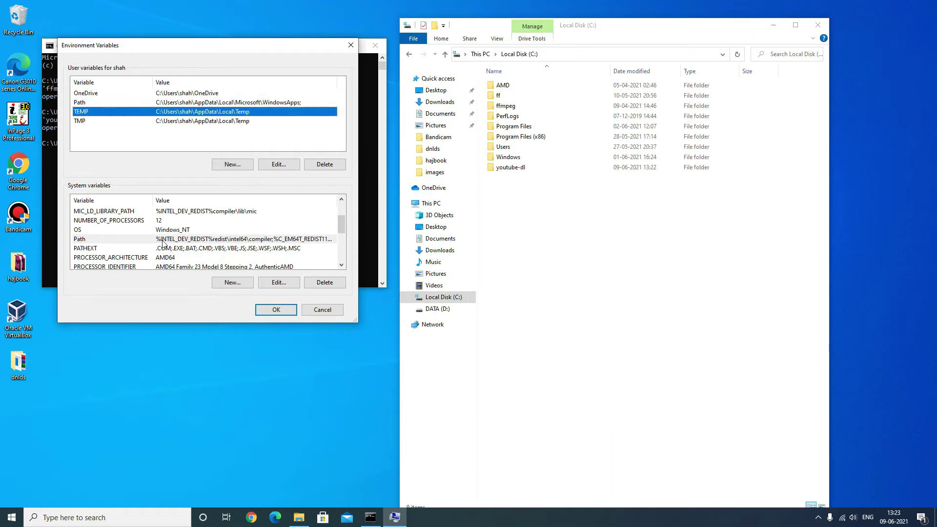
Complete the last entry of the system Path variable as c:\youtube-dl and confirm all the open system dialogs
left_click(110, 240)
left_click(291, 282)
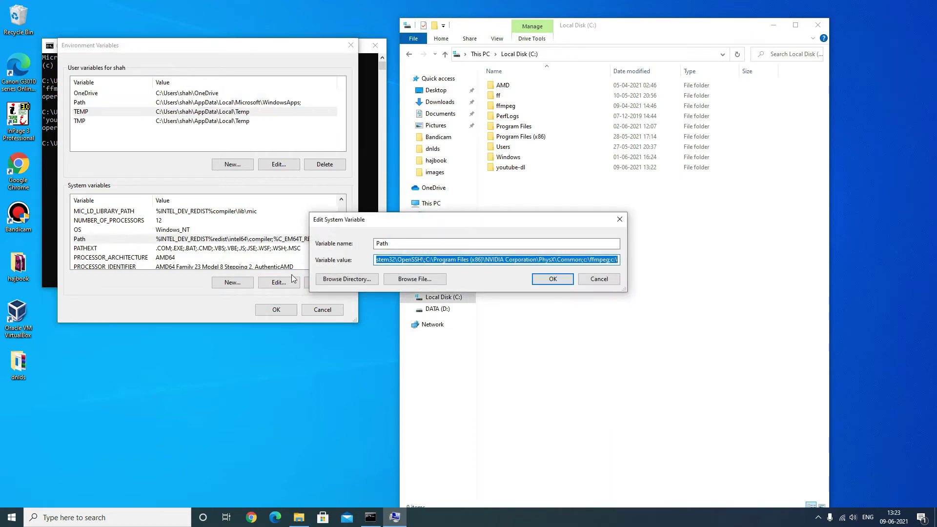
key("End")
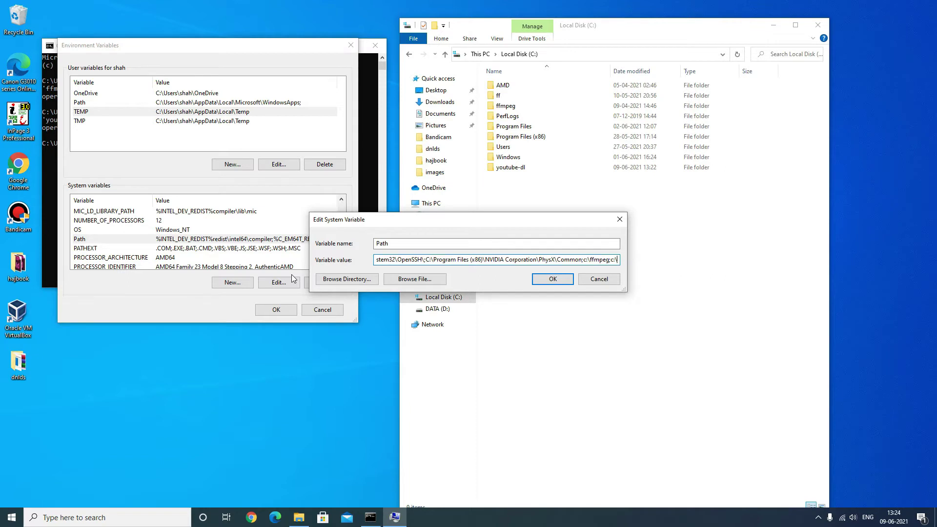
type("youtbe")
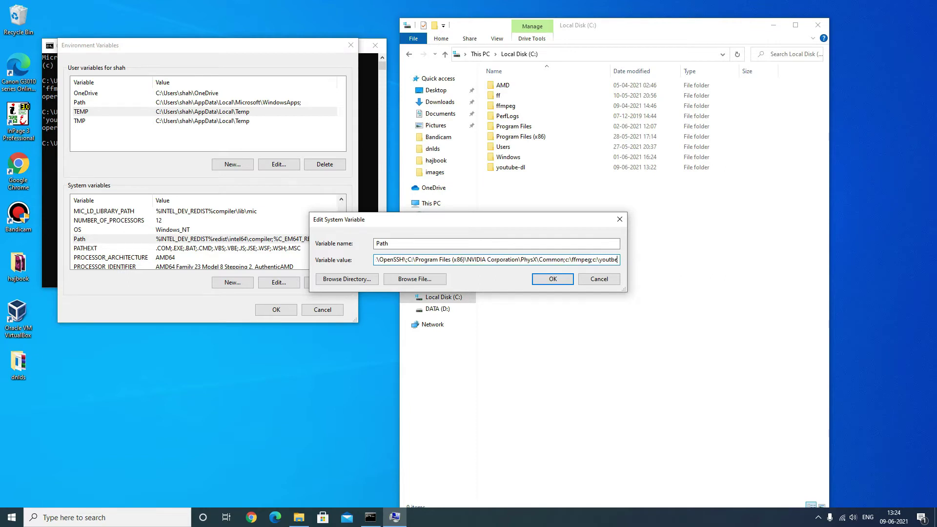
type("-dl")
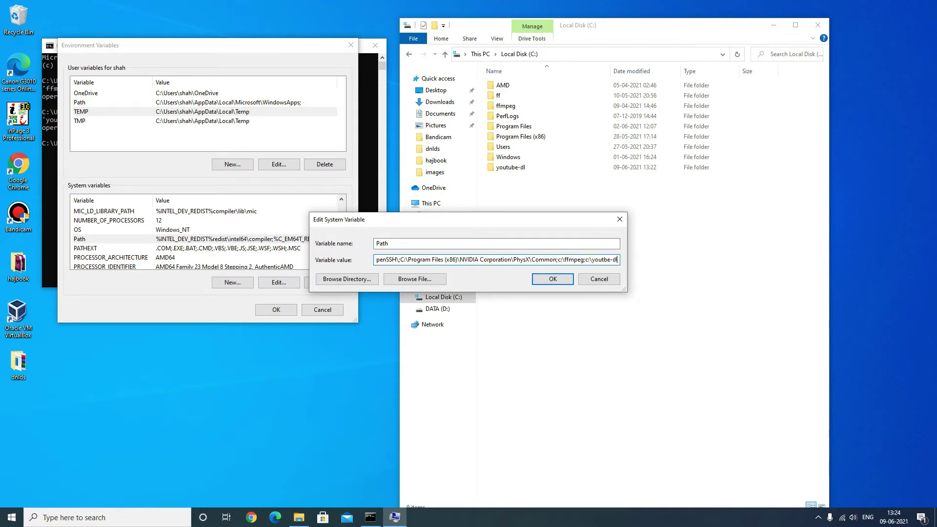
key("Left")
key("Left")
key("Left")
key("Left")
key("Left")
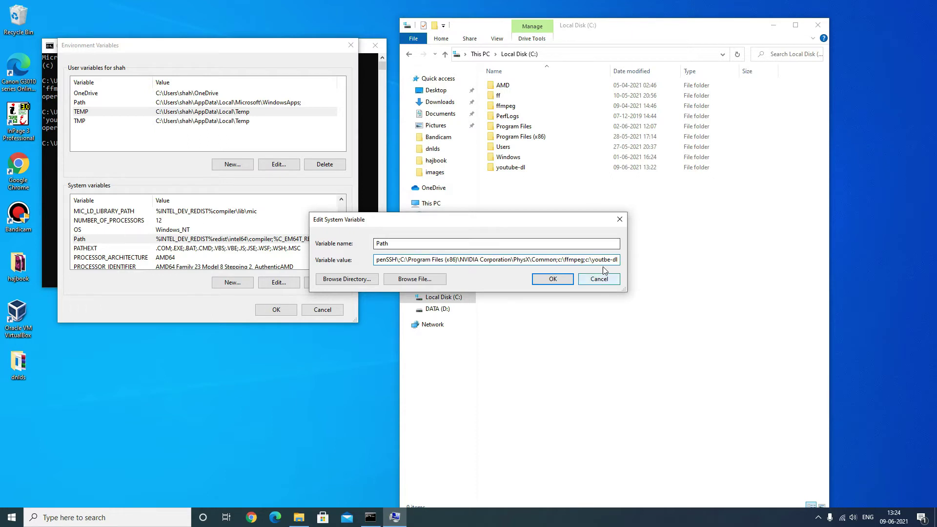
type("u")
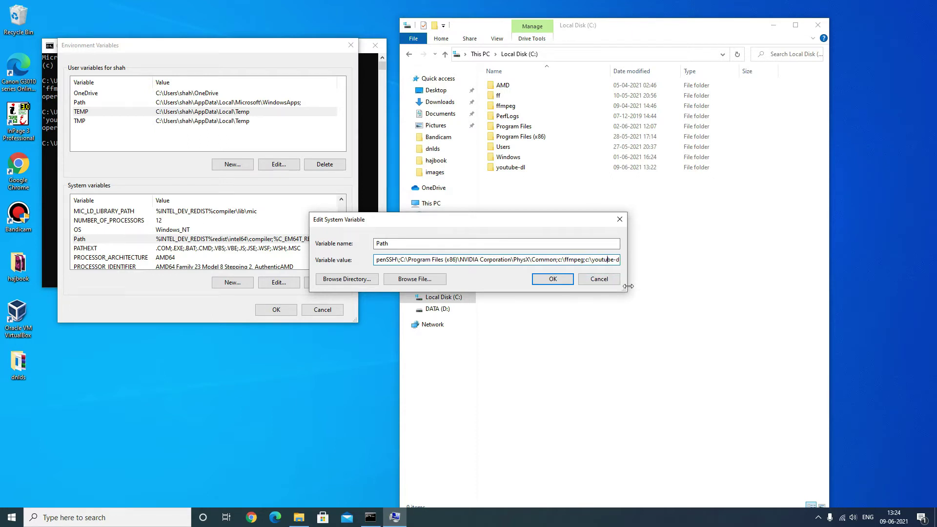
left_click(553, 279)
left_click(276, 310)
left_click(166, 282)
End the current Command Prompt session with the exit command
left_click(247, 211)
type("exiut")
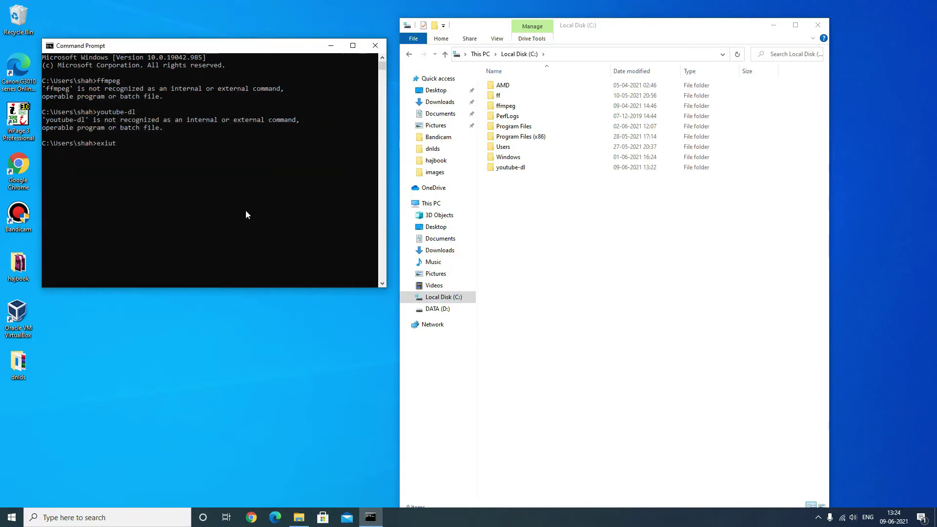
key("Return")
type("exit")
key("Return")
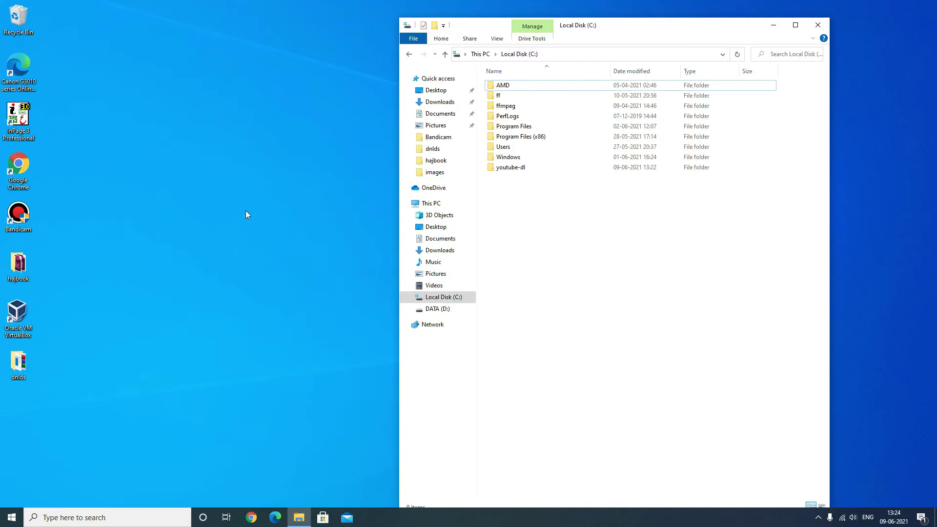
Open a fresh Command Prompt, move its window, and run ffmpeg to check that the command is available
key("super")
type("cmd")
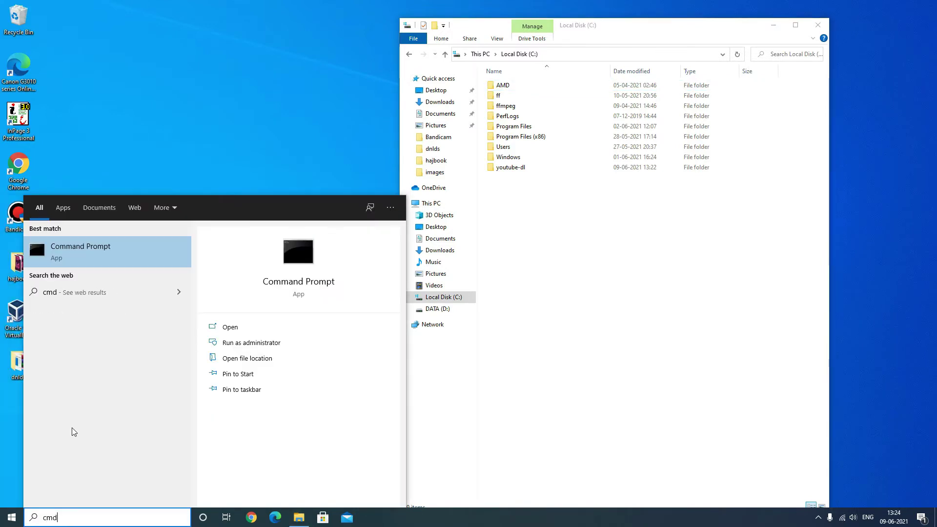
key("Return")
left_click_drag(375, 86, 327, 170)
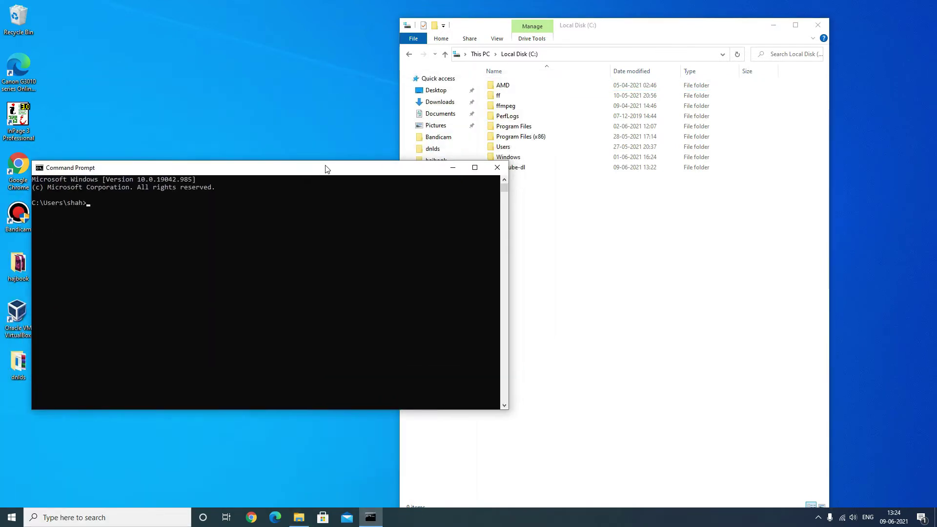
type("ffmpeg")
Run youtube-dl to check its availability, repositioning the Command Prompt window higher on the desktop
left_click_drag(312, 172, 311, 131)
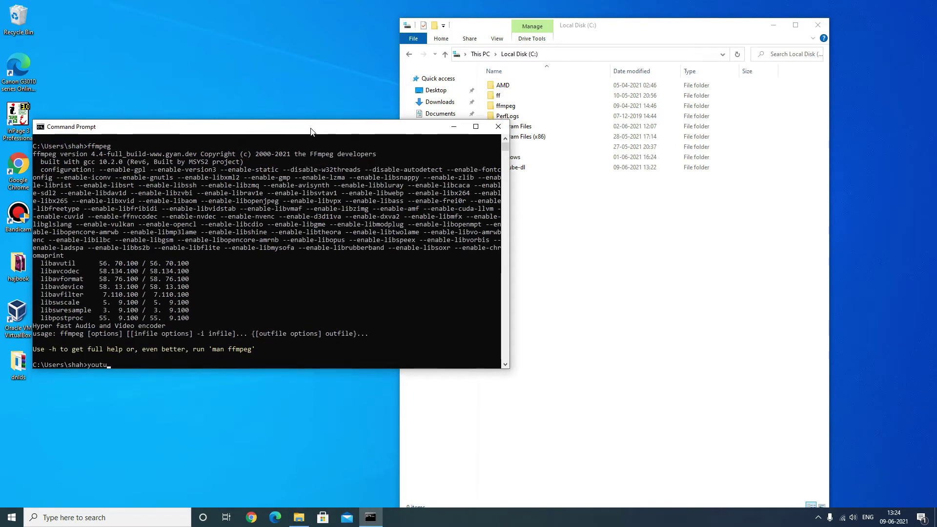
type("dl")
key("Return")
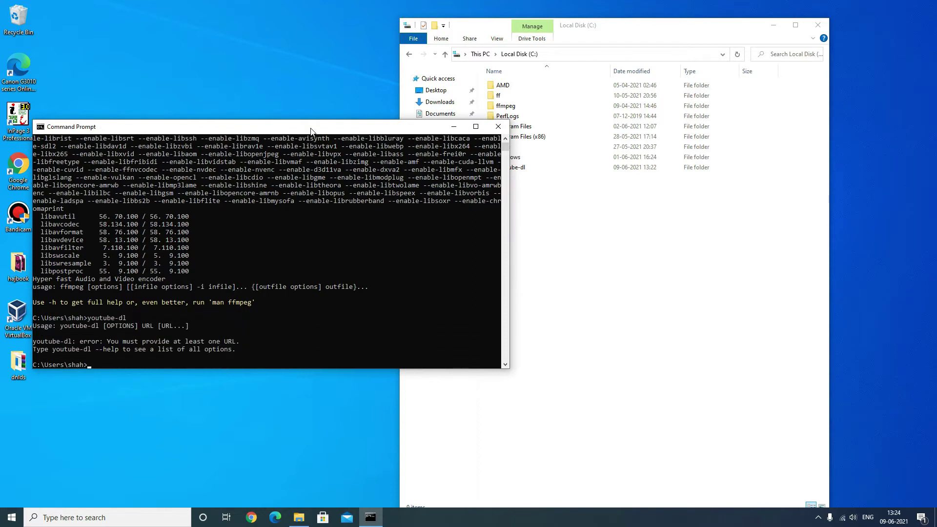
left_click_drag(390, 128, 391, 51)
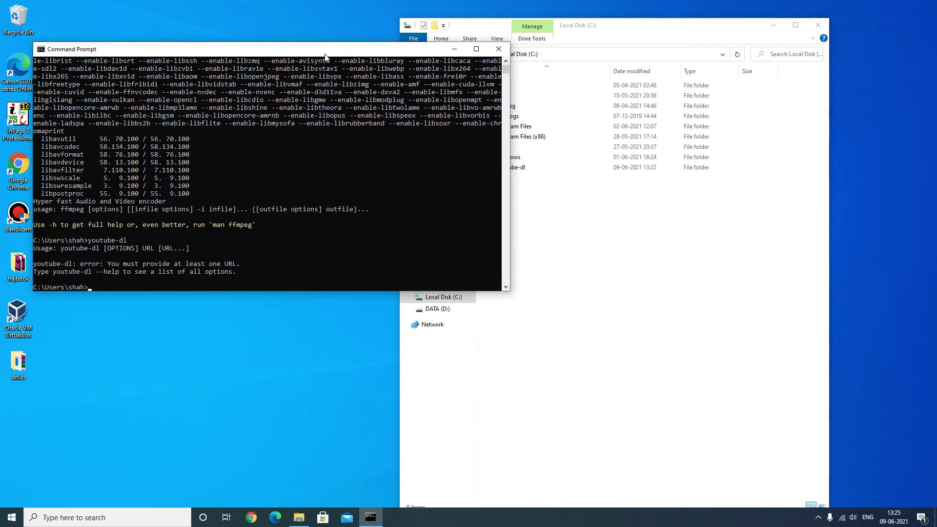
left_click_drag(320, 51, 345, 44)
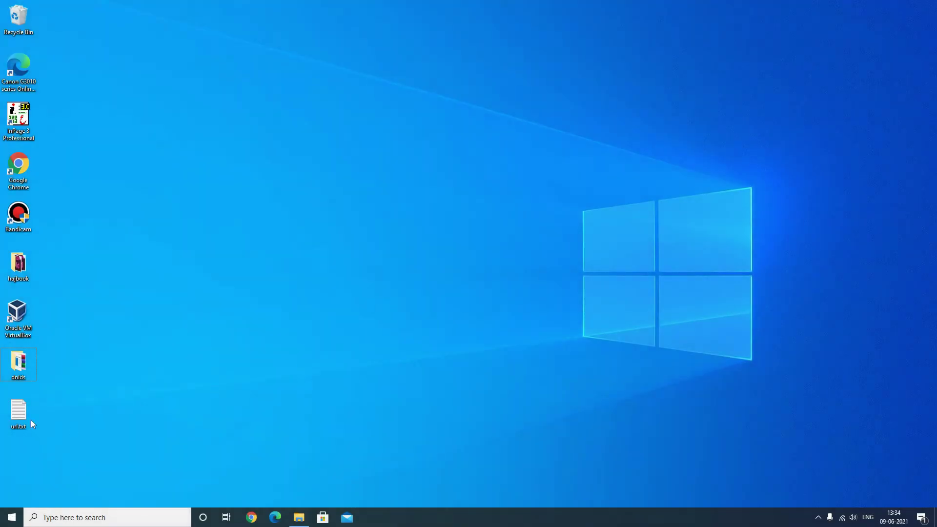
Open url.txt from the desktop and copy the YouTube URL on its first line
double_click(20, 417)
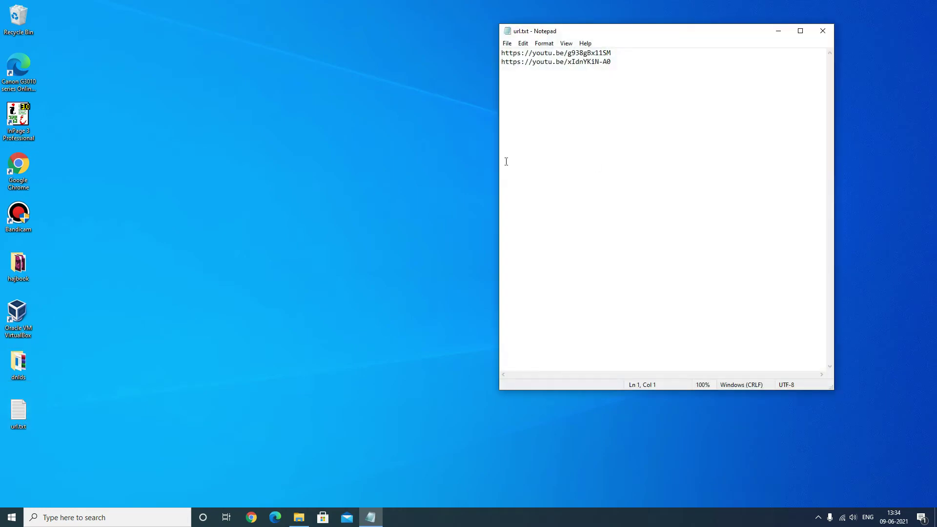
left_click_drag(497, 164, 416, 162)
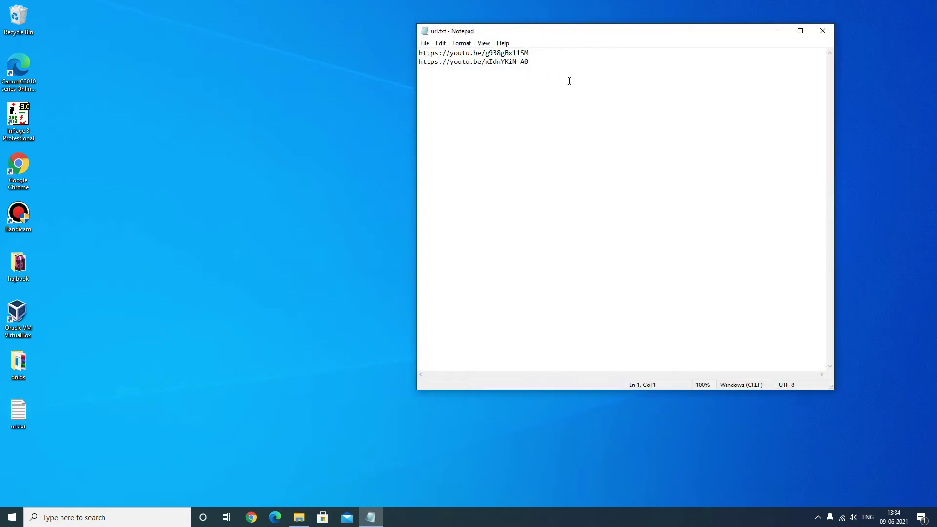
left_click_drag(566, 81, 349, 46)
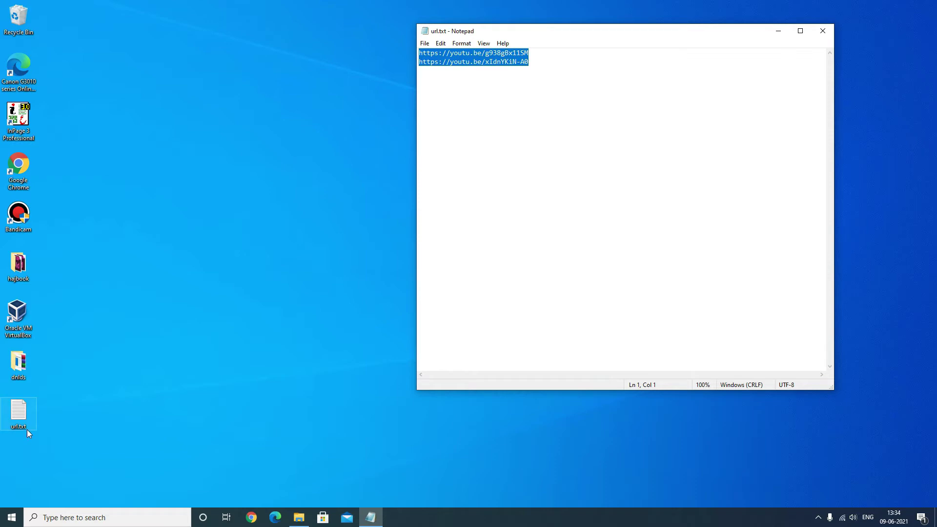
left_click(557, 175)
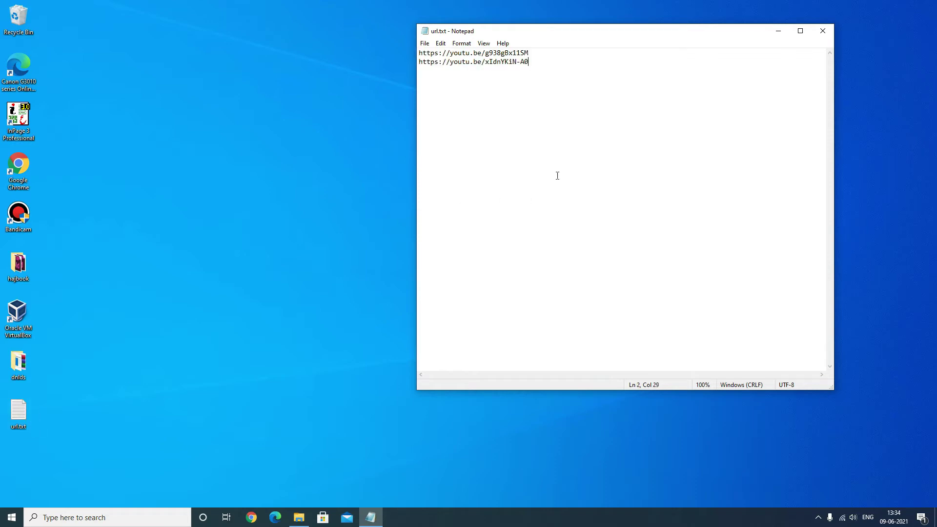
left_click_drag(537, 53, 393, 50)
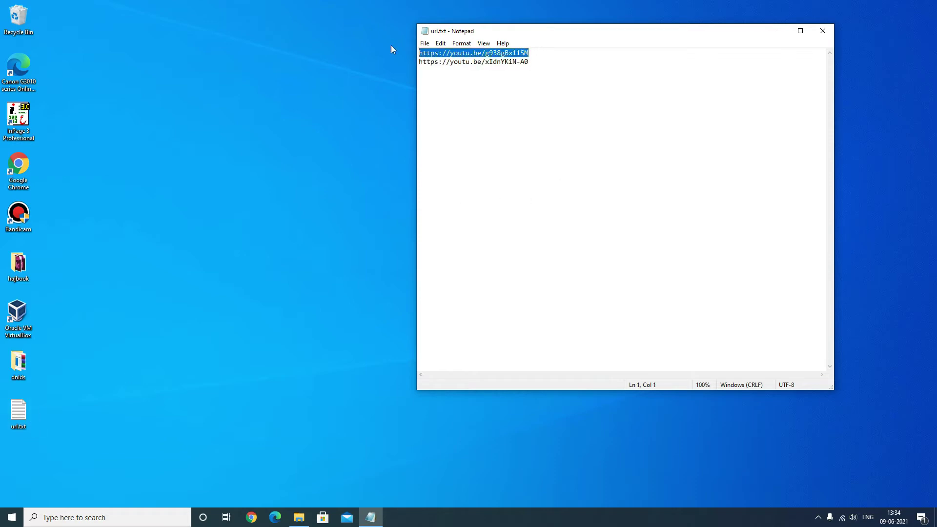
right_click(482, 54)
left_click(507, 83)
Open a new Command Prompt and move its window clear of the URLs in Notepad
key("super")
type("cmd")
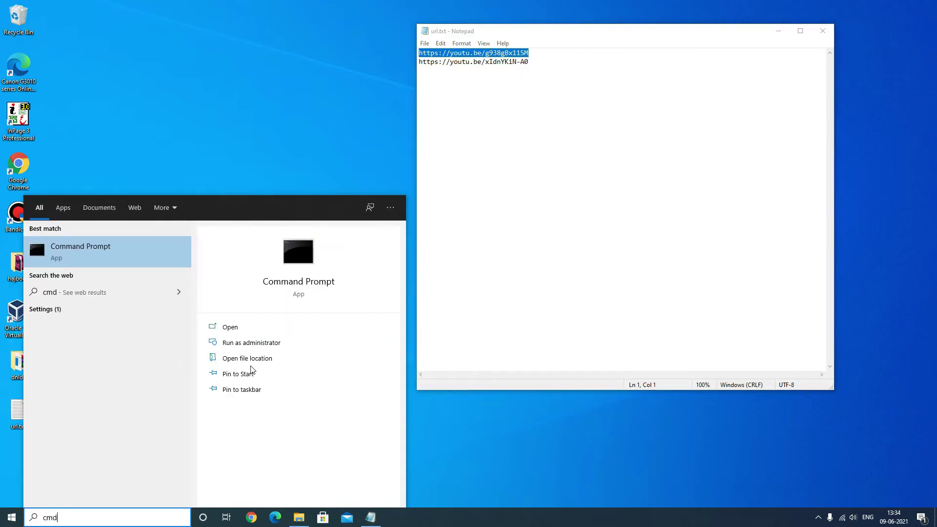
key("Return")
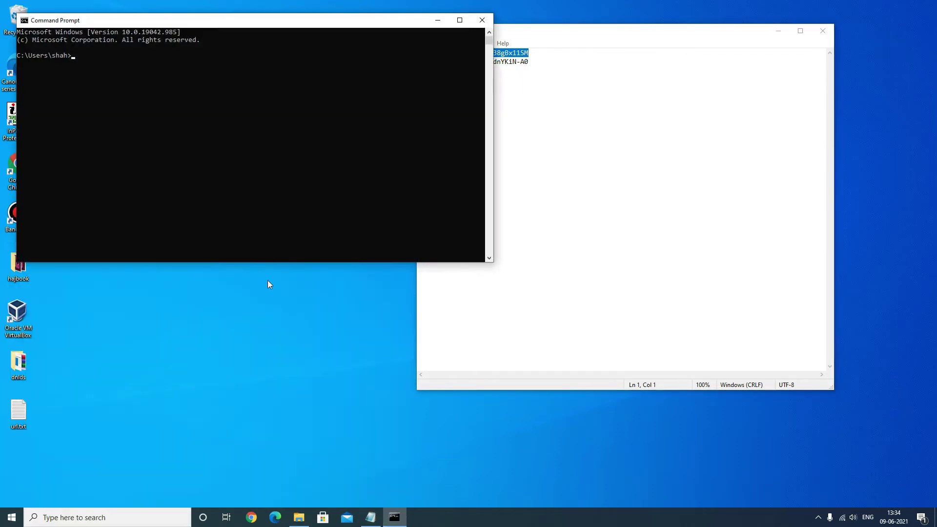
left_click_drag(236, 30, 357, 114)
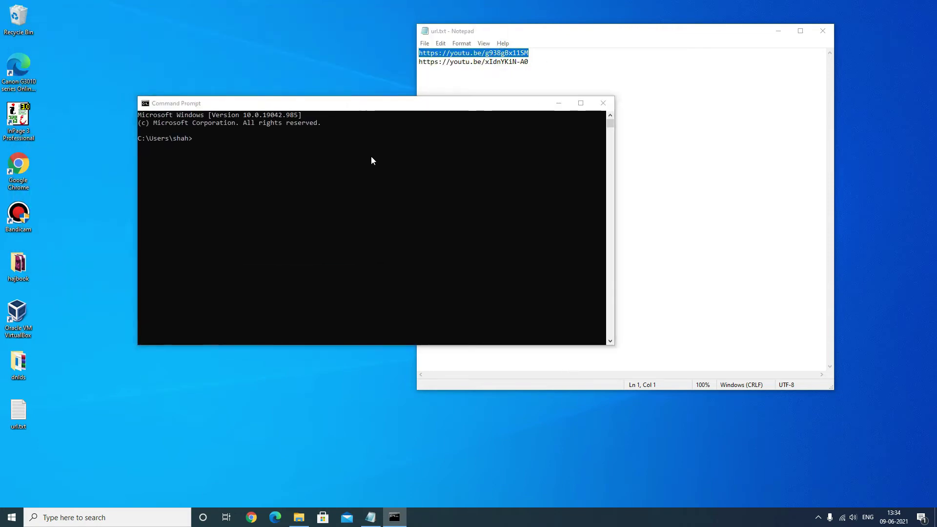
Open the vid folder on the DATA (D:) drive in File Explorer
key("super+e")
left_click(578, 199)
double_click(578, 198)
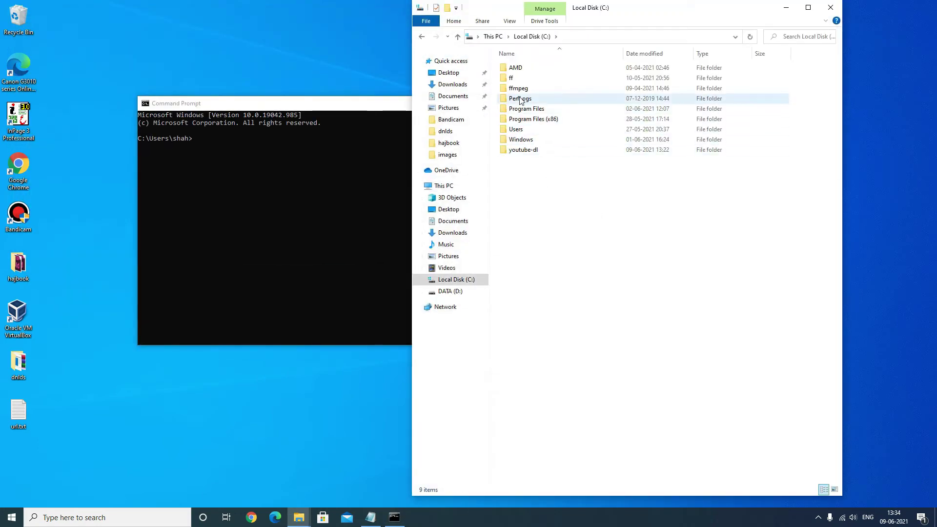
left_click(458, 37)
double_click(673, 198)
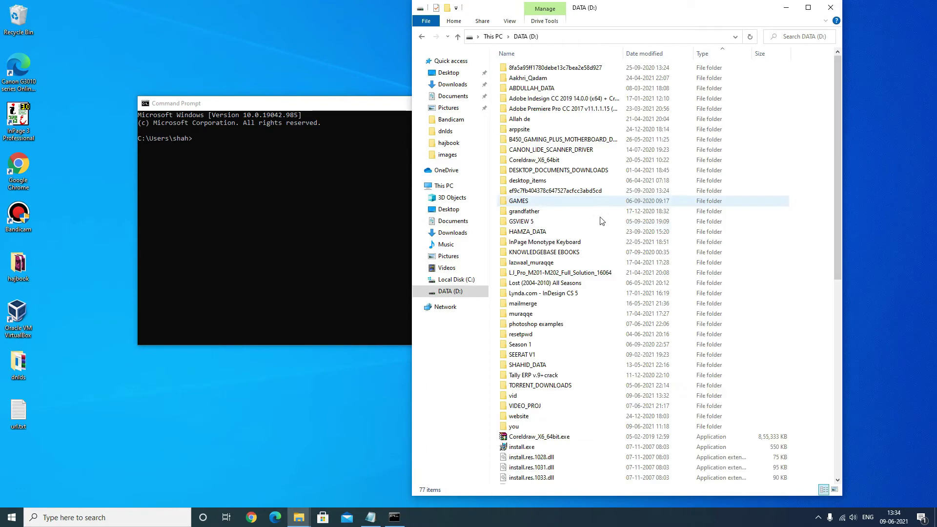
double_click(518, 398)
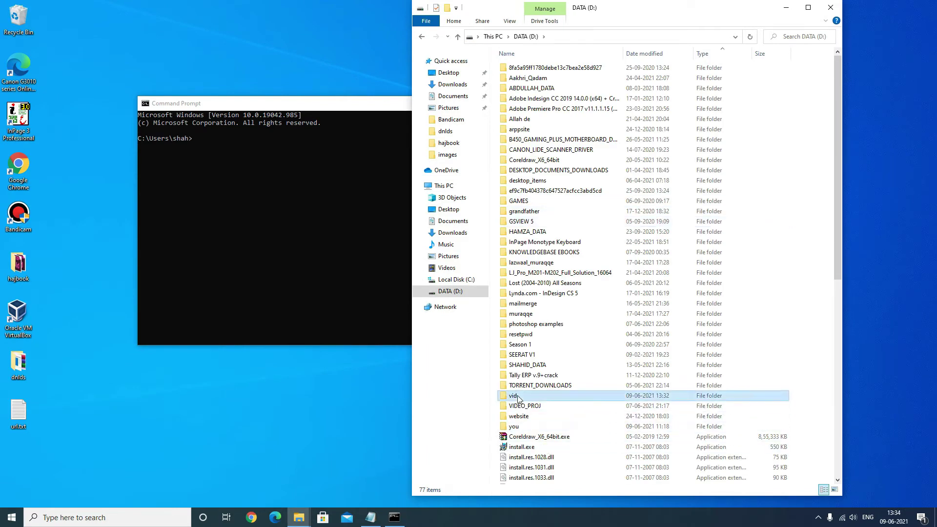
Switch Command Prompt to drive D: and change the directory to vid with cd vid
left_click(281, 178)
type("d:")
key("Return")
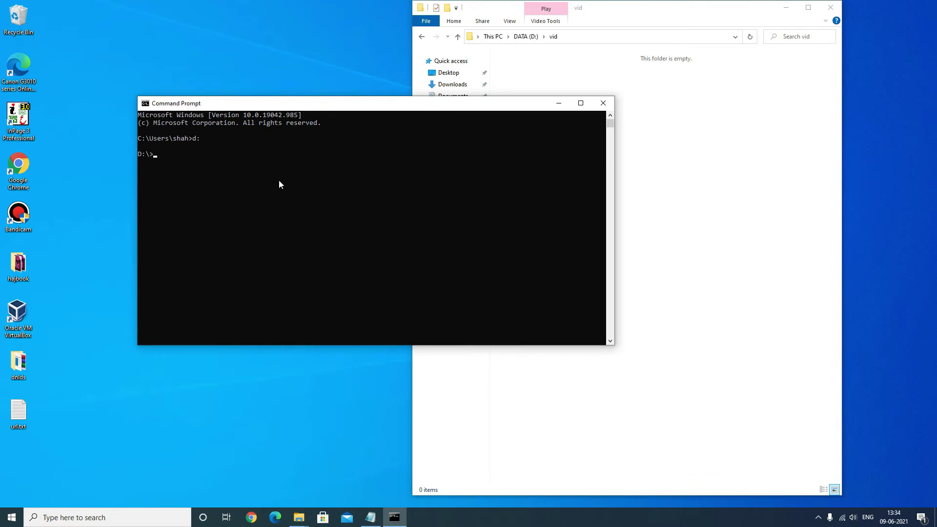
type("cd vid")
key("Return")
List the available formats of the copied YouTube URL with youtube-dl -F, moving the Command Prompt window to keep it in view
type("yo")
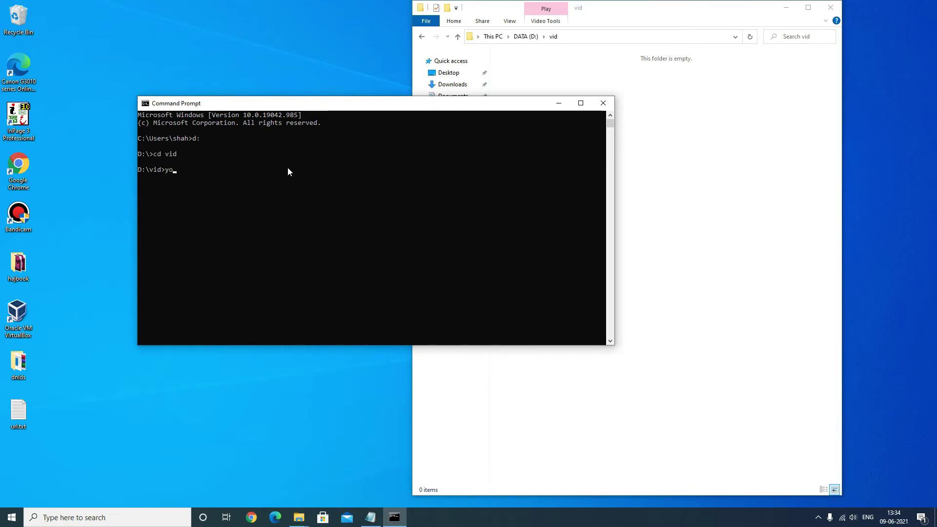
type("utu-")
key("BackSpace")
type("be-fdl")
key("BackSpace")
key("BackSpace")
key("BackSpace")
type("dl -F")
key("ctrl+v")
left_click_drag(391, 104, 355, 35)
key("Return")
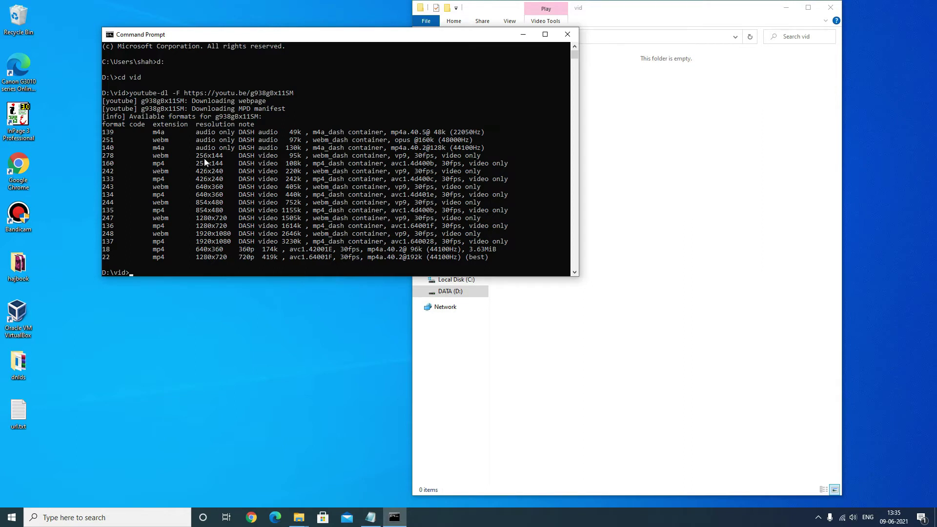
Begin a download command for format code 18 with youtube-dl -f 18 in Command Prompt
left_click(108, 250)
left_click(178, 272)
type("youtube-dl -f 18")
left_click(106, 248)
left_click(232, 272)
key("Escape")
left_click(244, 270)
key("Escape")
Copy the first URL from url.txt again, append it to the format 18 command and run the download
left_click(371, 517)
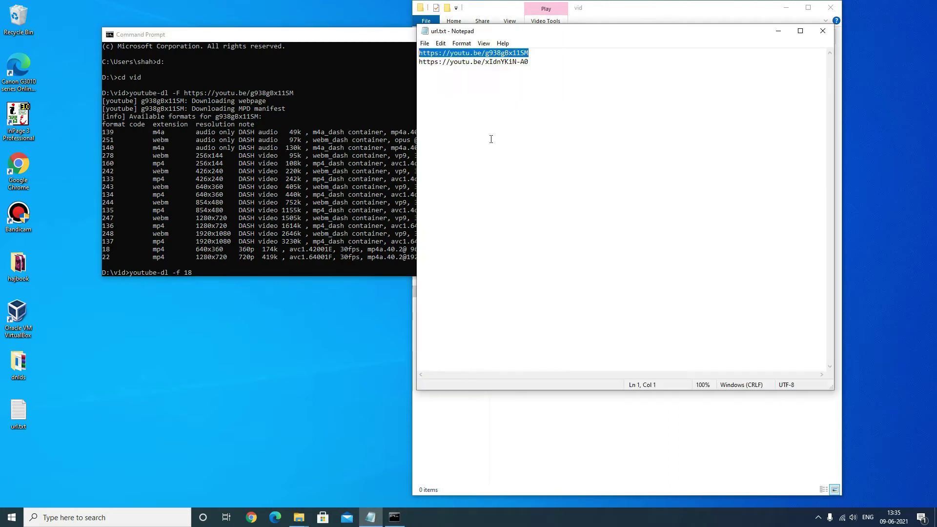
right_click(505, 53)
left_click(527, 81)
left_click(259, 268)
right_click(259, 268)
key("Return")
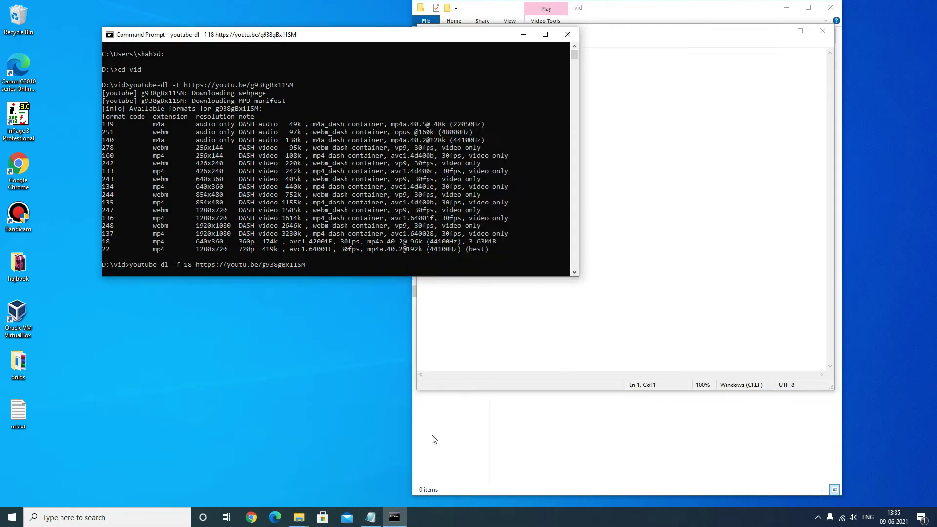
Check the downloaded video in D:\vid and arrange the Command Prompt and File Explorer windows side by side
left_click_drag(452, 39, 389, 107)
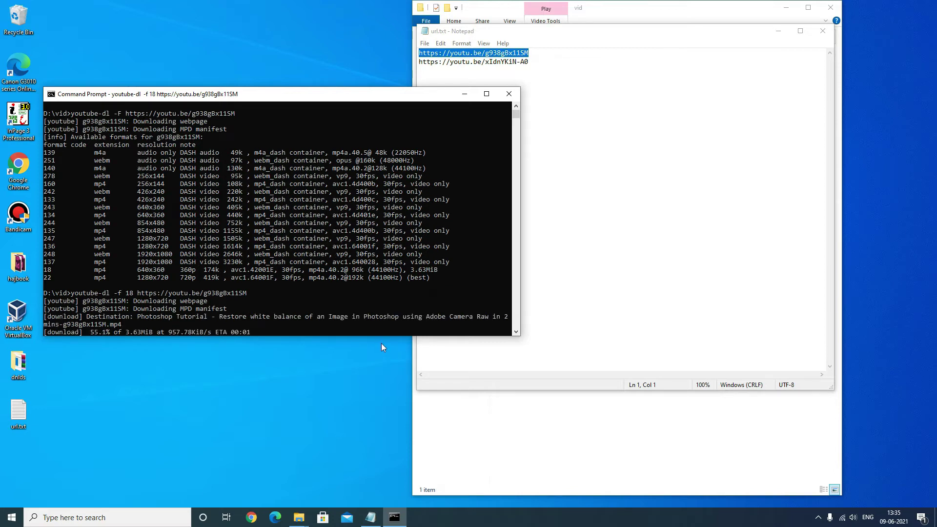
left_click(541, 446)
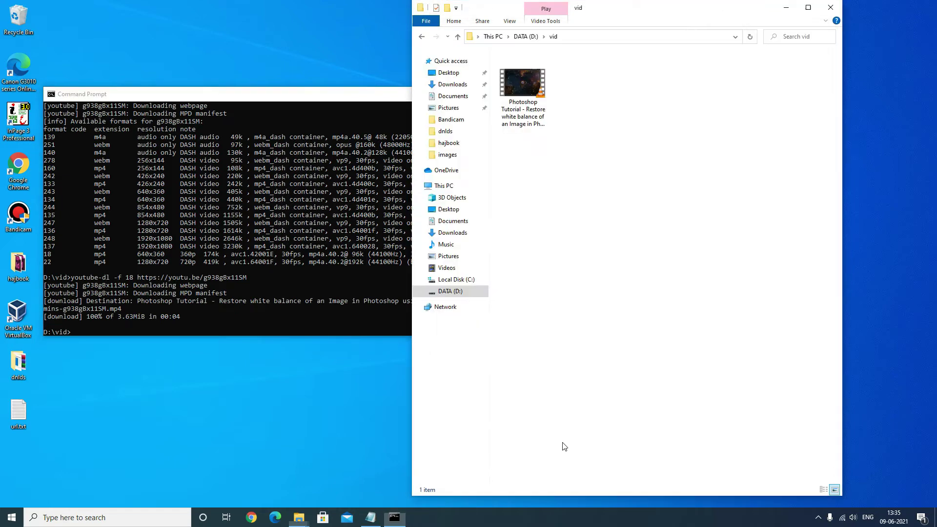
left_click(451, 291)
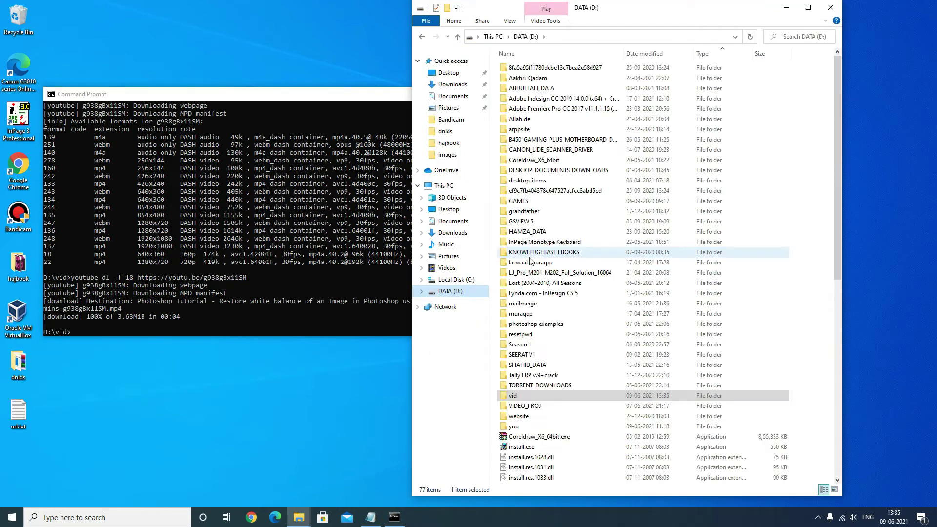
double_click(518, 394)
left_click(531, 122)
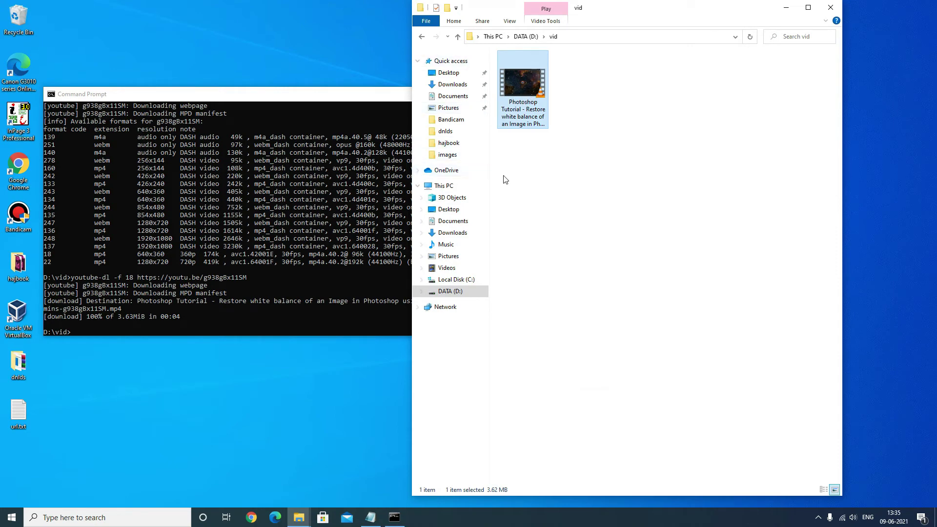
left_click_drag(338, 96, 333, 89)
left_click(633, 20)
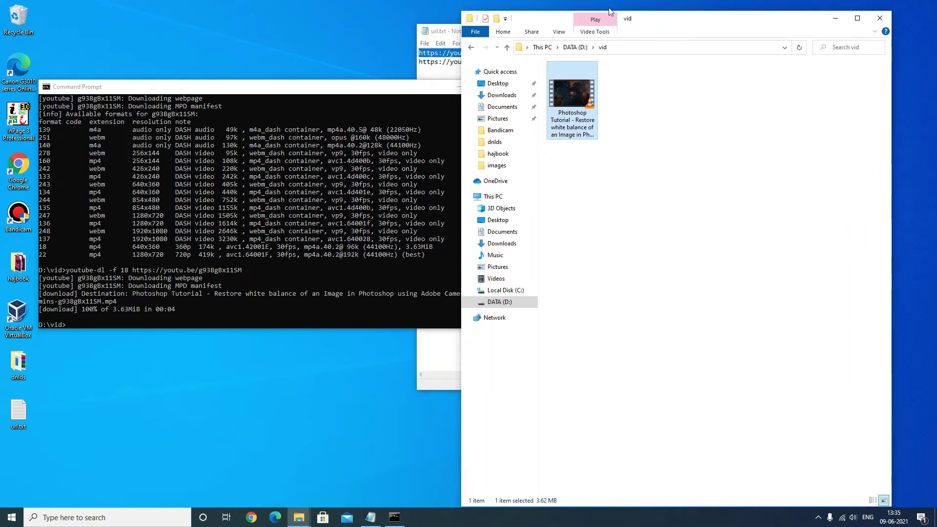
Review the two video URLs in url.txt, reopen the file from the desktop, and close both Notepad windows
left_click(455, 32)
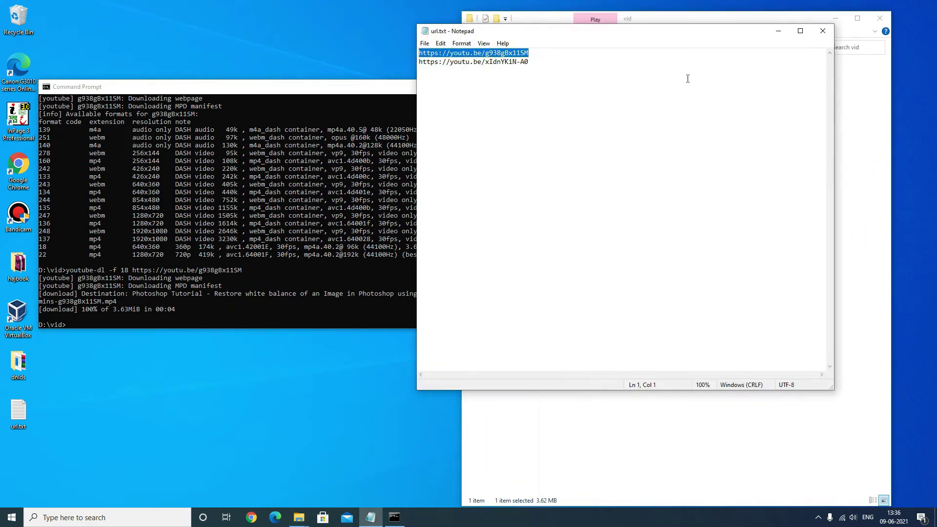
key("ctrl+a")
left_click(603, 113)
left_click_drag(530, 68, 410, 57)
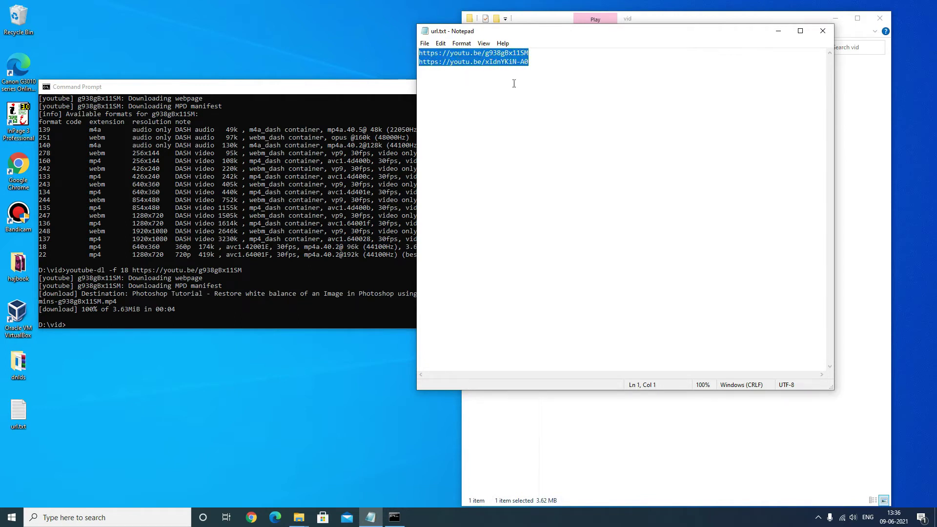
left_click(548, 77)
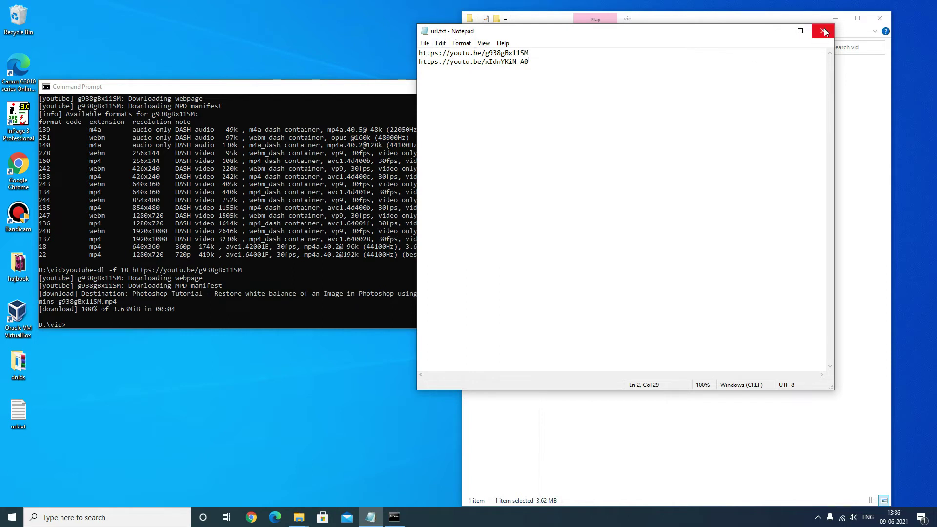
left_click(18, 412)
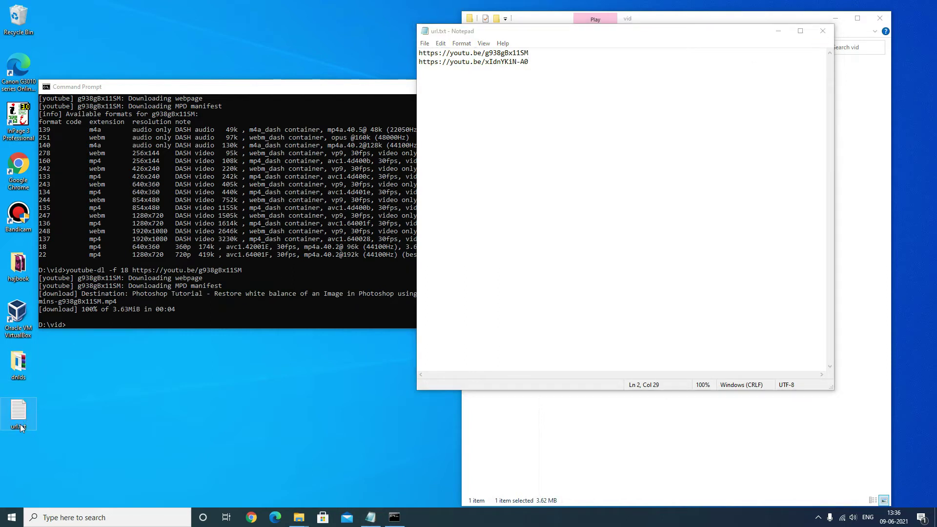
double_click(19, 413)
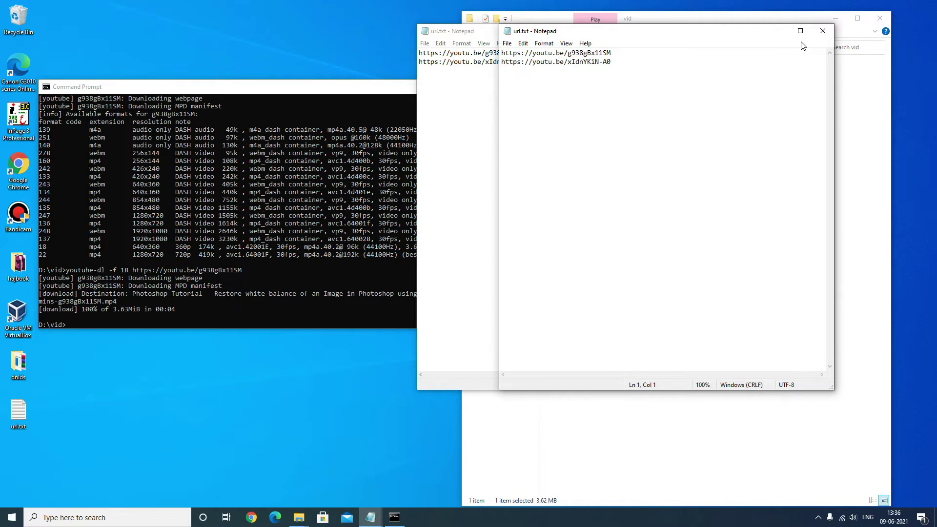
left_click(821, 31)
left_click(822, 31)
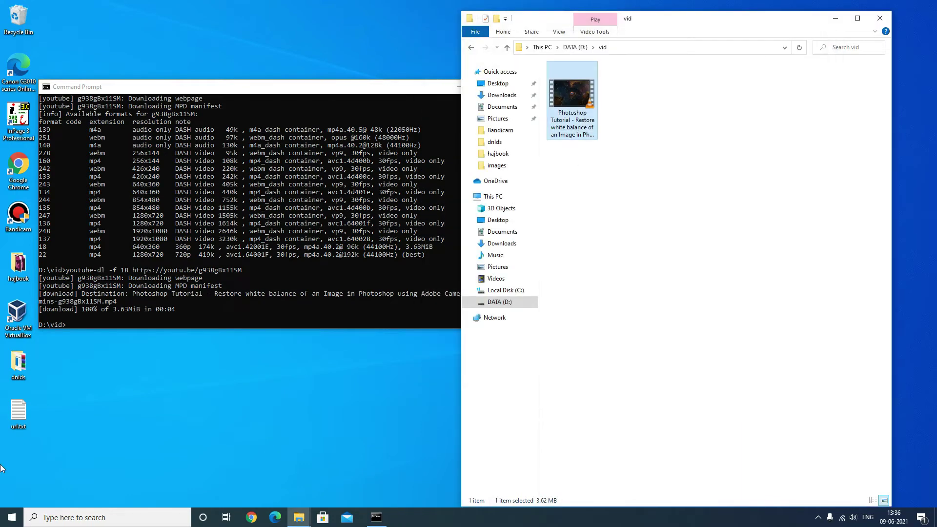
Copy url.txt from the desktop into the D:\vid folder
right_click(17, 413)
left_click(136, 355)
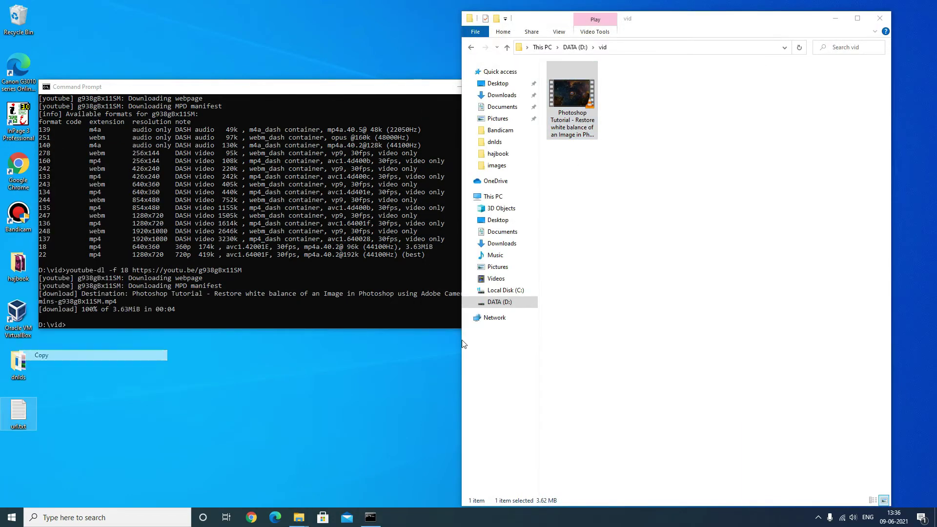
right_click(660, 287)
left_click(699, 351)
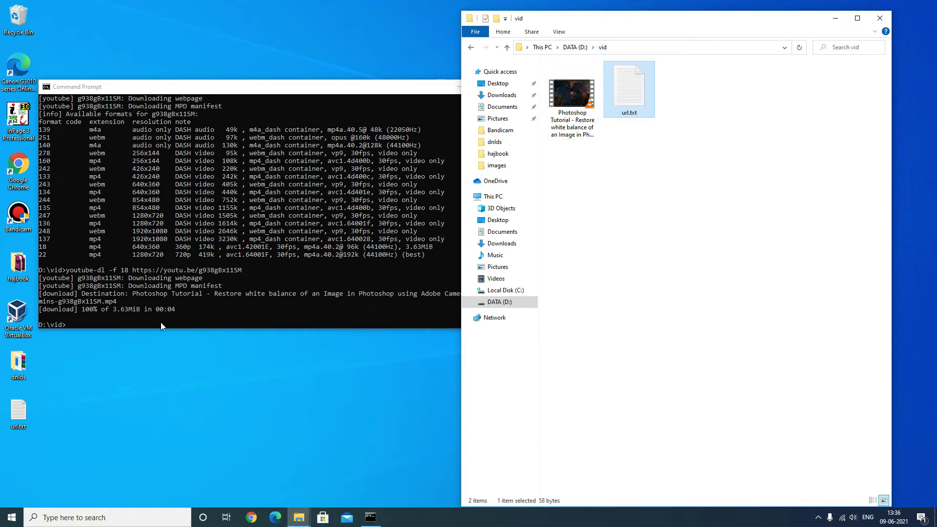
Enter the batch download command youtube-dl -a url.txt in Command Prompt without running it
left_click(274, 308)
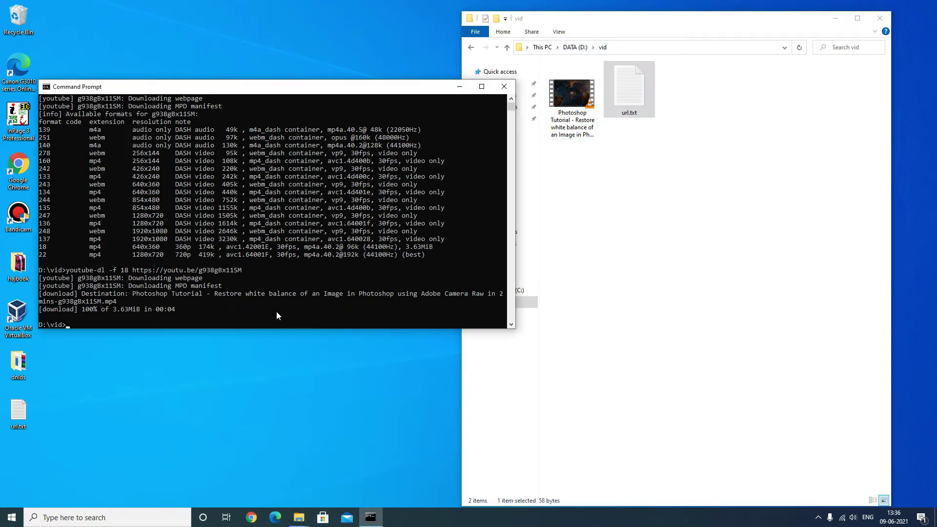
type("youtube")
key("Escape")
type("youtube-dl -a url.txt")
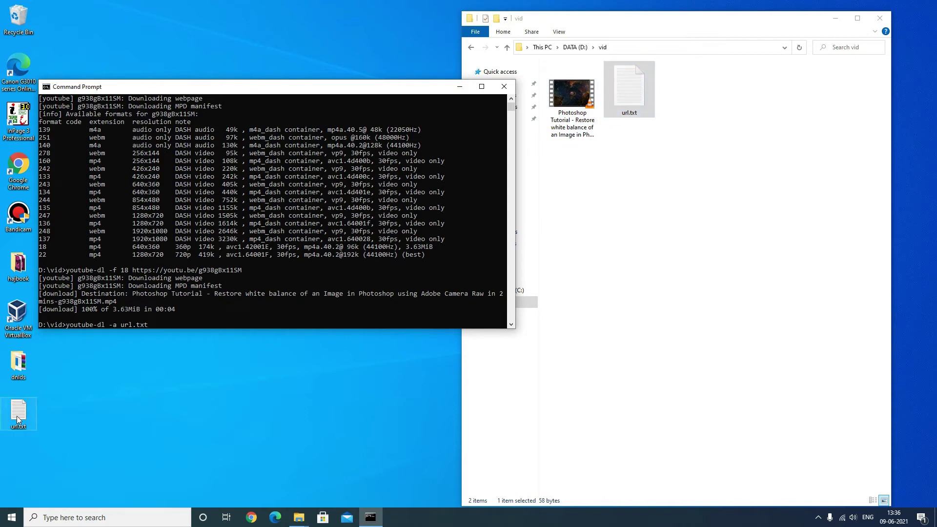
Delete the existing video from the vid folder and run the youtube-dl -a url.txt batch download
left_click_drag(579, 176, 551, 83)
key("Delete")
left_click(241, 314)
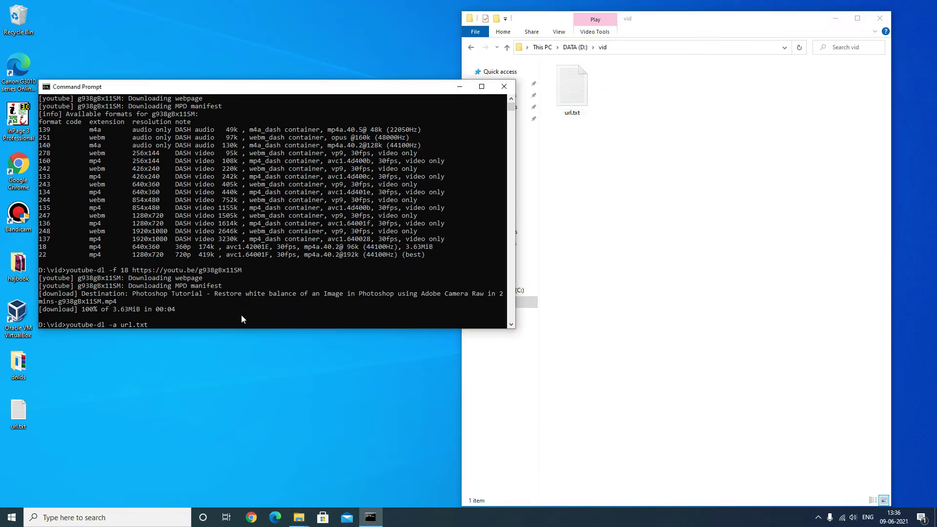
key("Return")
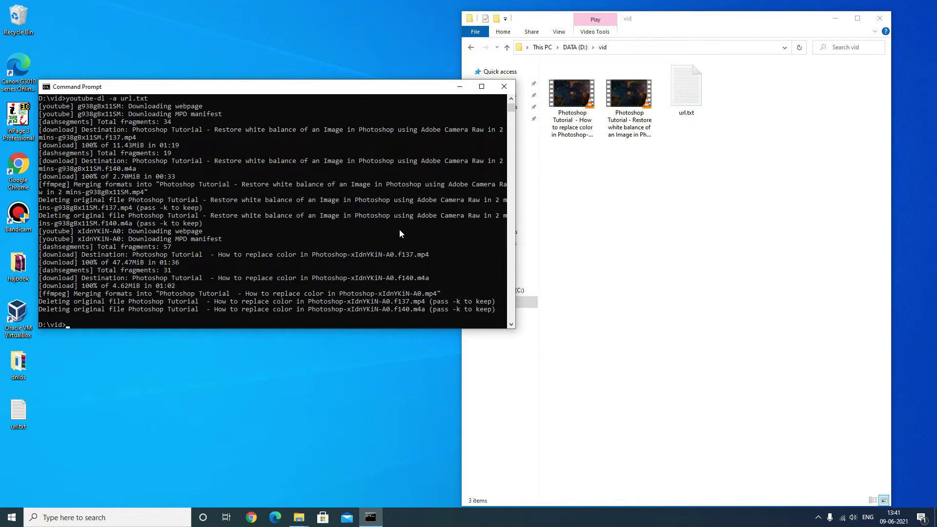
Examine the downloaded videos in the vid folder, view url.txt in Notepad and close it
left_click_drag(642, 180, 567, 88)
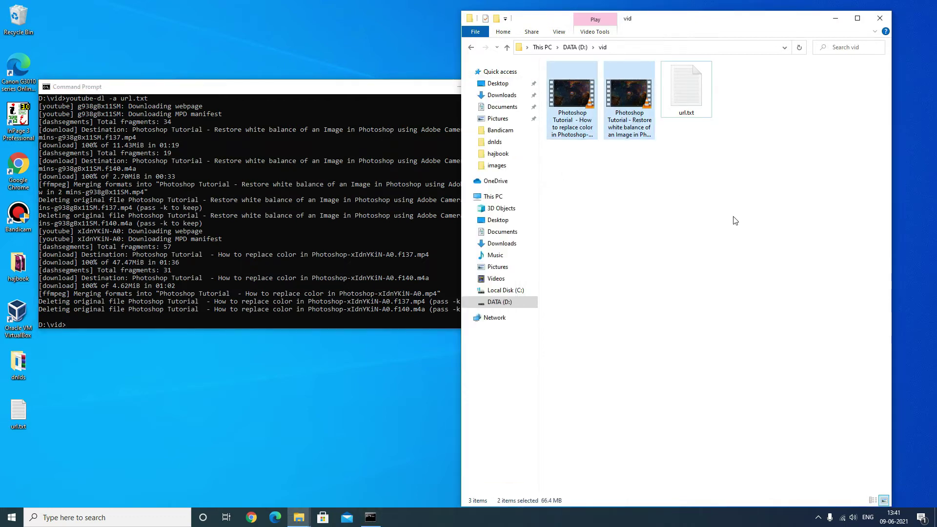
left_click(734, 221)
double_click(691, 93)
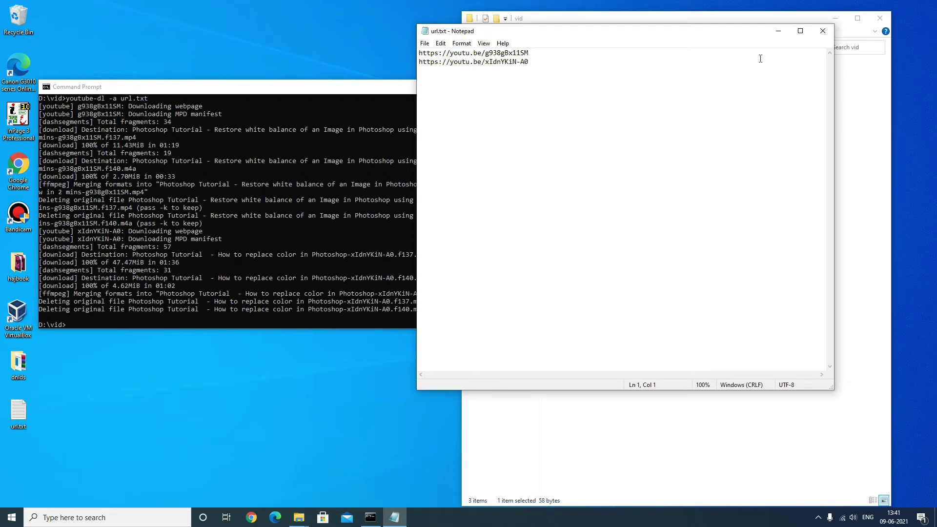
left_click(822, 31)
Recall the batch download command and insert -f 18 before -a url.txt without running it
left_click(440, 314)
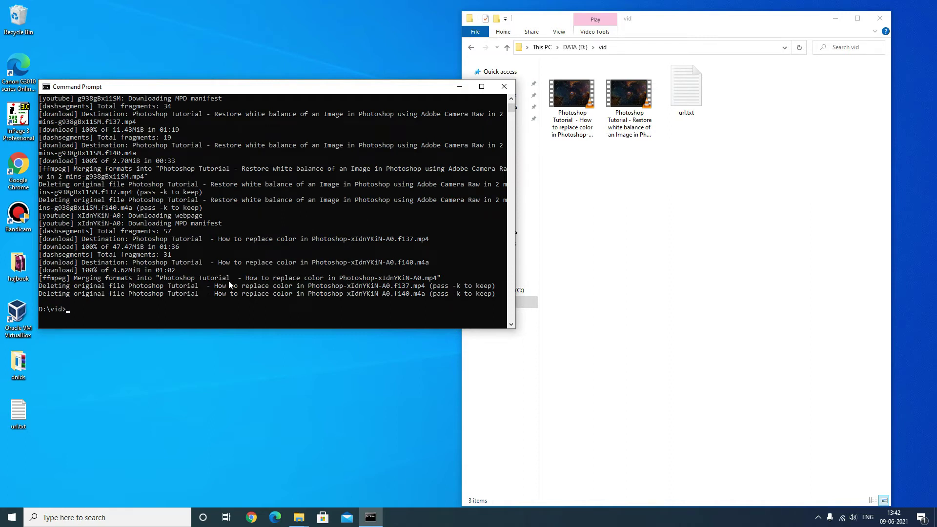
key("Up")
key("Left")
key("Left")
key("Left")
key("Left")
key("Left")
key("Left")
key("Left")
key("Left")
type("-f 18")
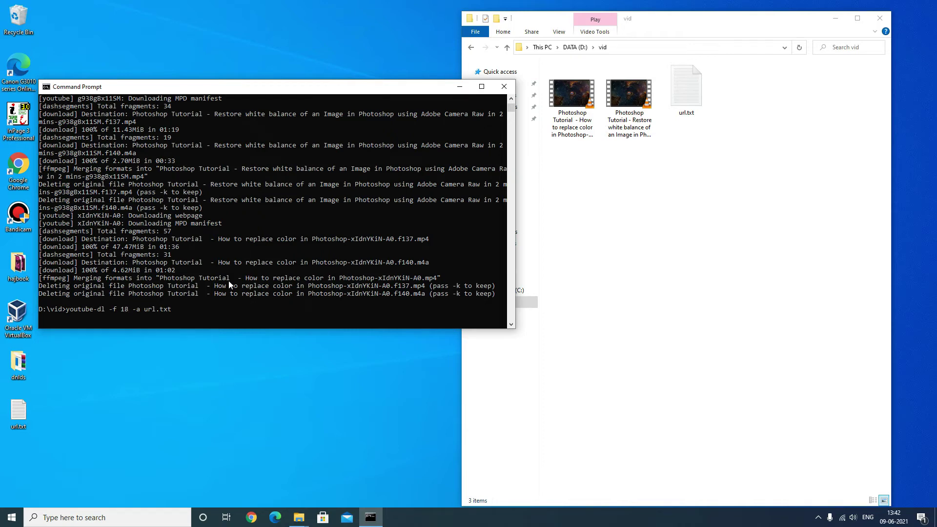
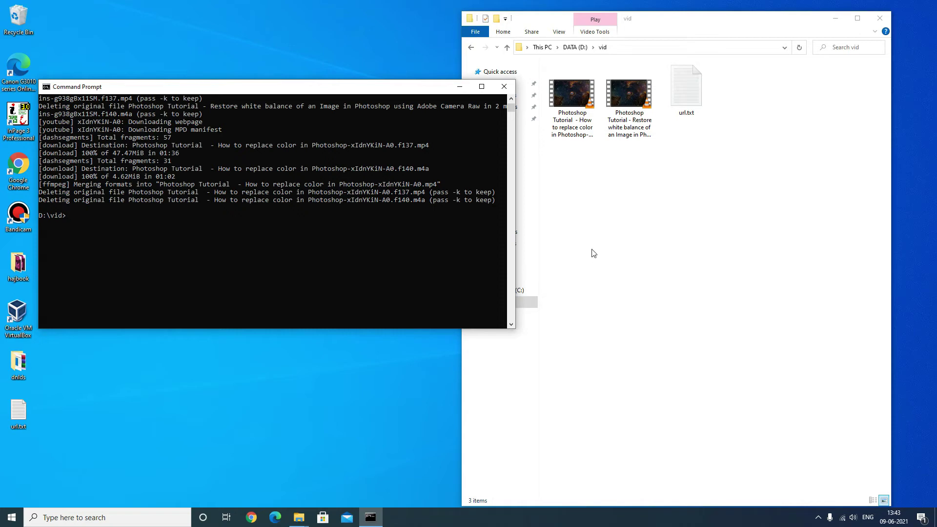
Create a new folder named myplaylist inside D:\vid
left_click(640, 270)
right_click(640, 270)
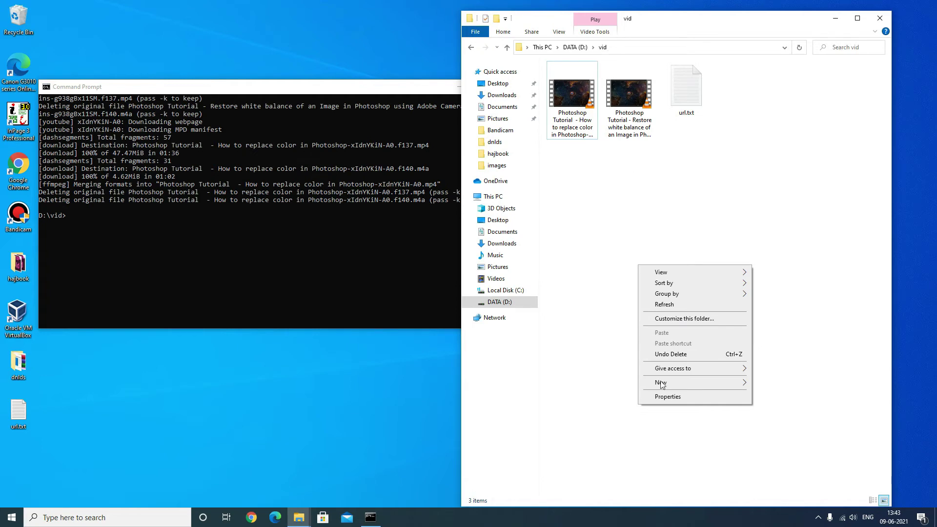
mouse_move(675, 383)
left_click(778, 384)
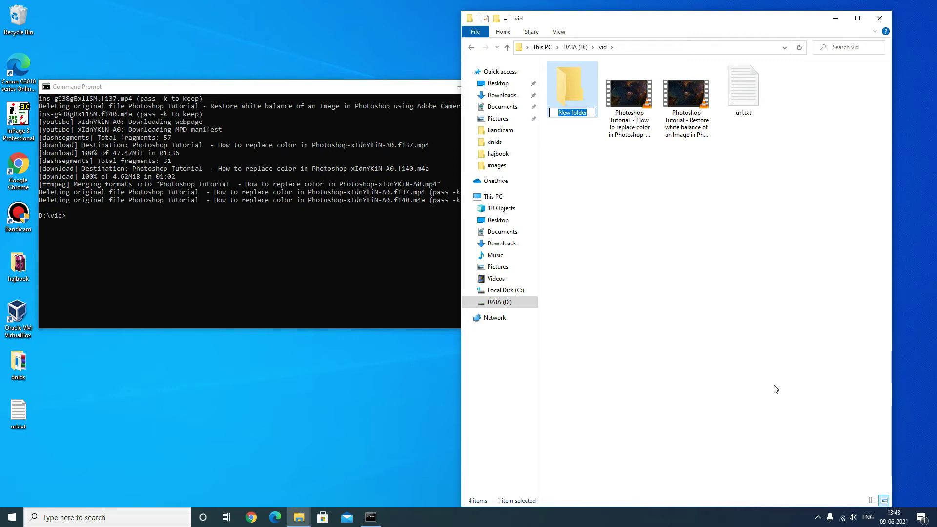
type("myplaylist")
key("Return")
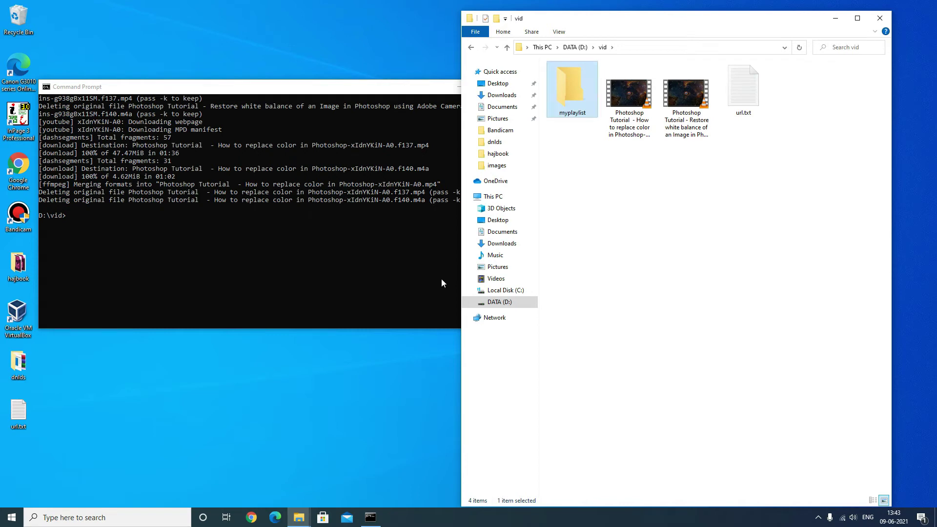
Start a download command in Command Prompt with youtube-dl -f 18 -o
left_click(197, 248)
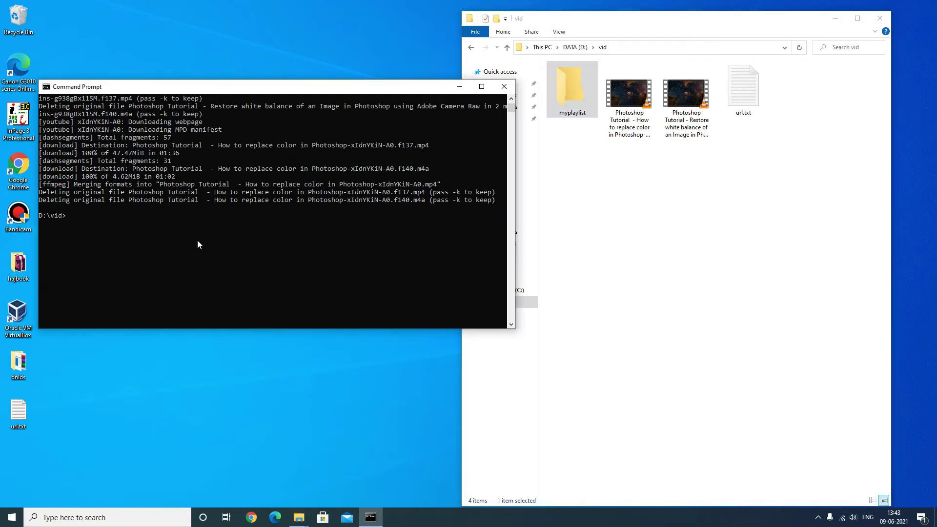
type("youtube-dl -f 18")
type("-o")
Copy the myplaylist folder's address and paste it after an opening quotation mark following -o
double_click(569, 83)
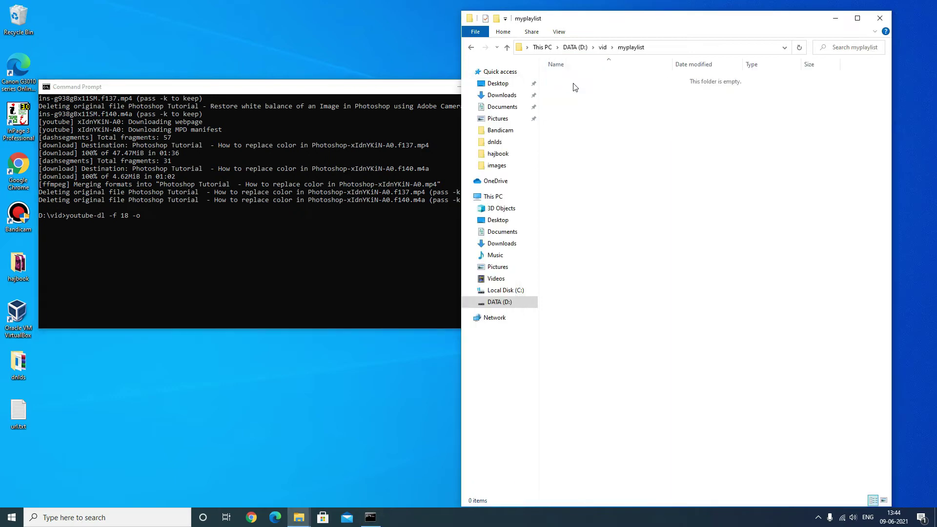
right_click(632, 51)
left_click(657, 64)
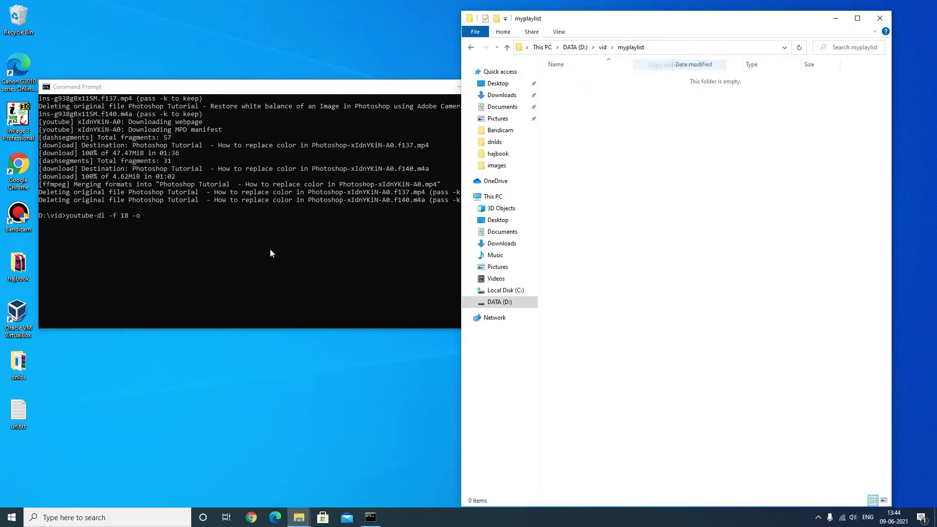
left_click(231, 216)
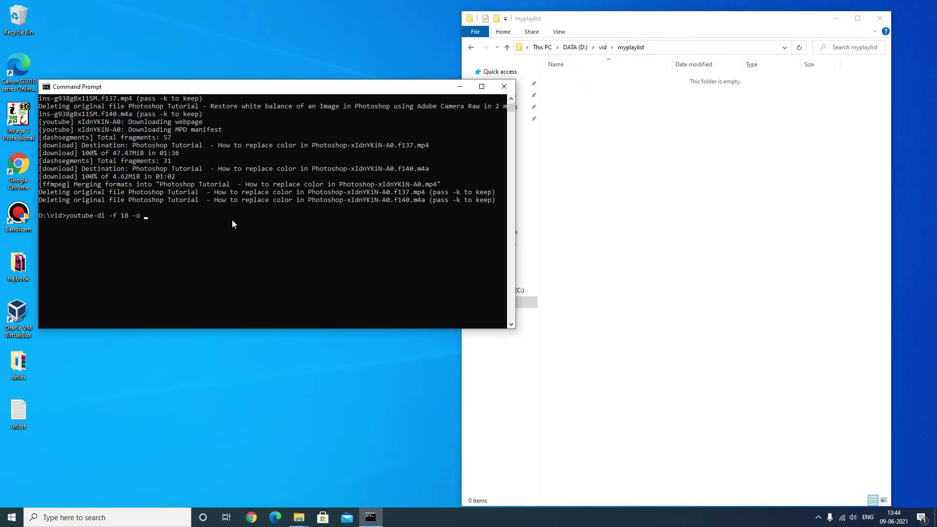
type("\"")
key("ctrl+v")
Complete the output template after the folder path with /%(title)s.%(ext)s and a closing quotation mark
type("/%(title)s")
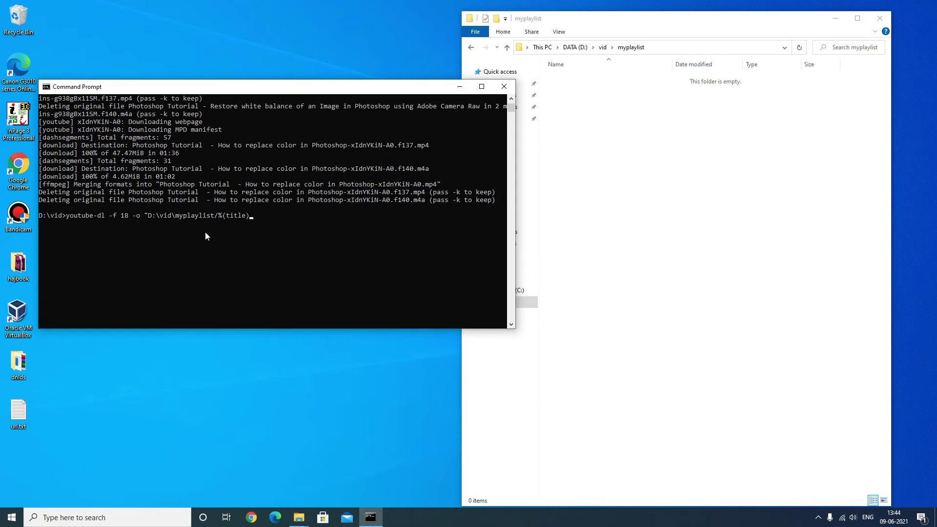
type(".%(ex")
type("t)s")
type("D:\\vid\\myplaylist")
key("BackSpace")
key("BackSpace")
key("BackSpace")
key("BackSpace")
key("BackSpace")
key("BackSpace")
key("BackSpace")
key("BackSpace")
key("BackSpace")
key("BackSpace")
key("BackSpace")
key("BackSpace")
key("BackSpace")
key("BackSpace")
key("BackSpace")
key("BackSpace")
key("BackSpace")
key("BackSpace")
Paste the YouTube playlist URL at the end of the download command
right_click(361, 236)
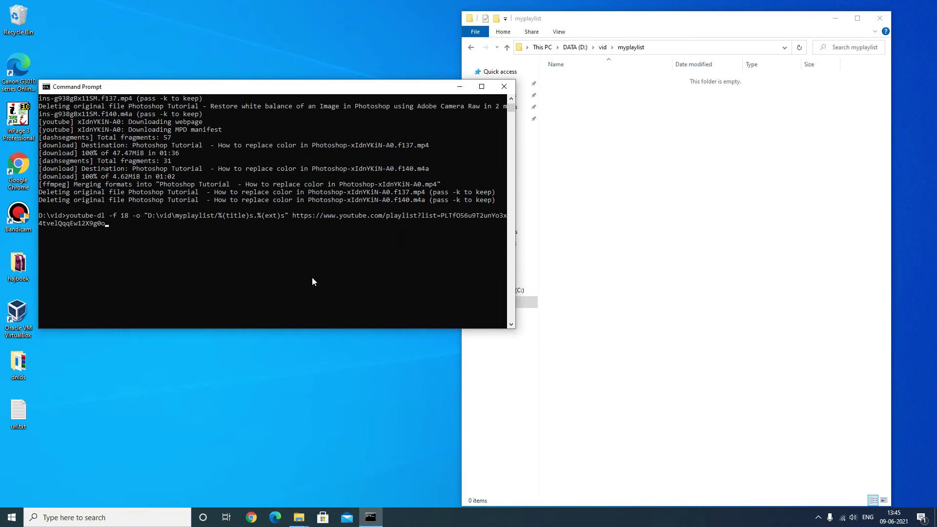
Run the playlist download command, switch to Chrome and open the copied playlist URL
key("Return")
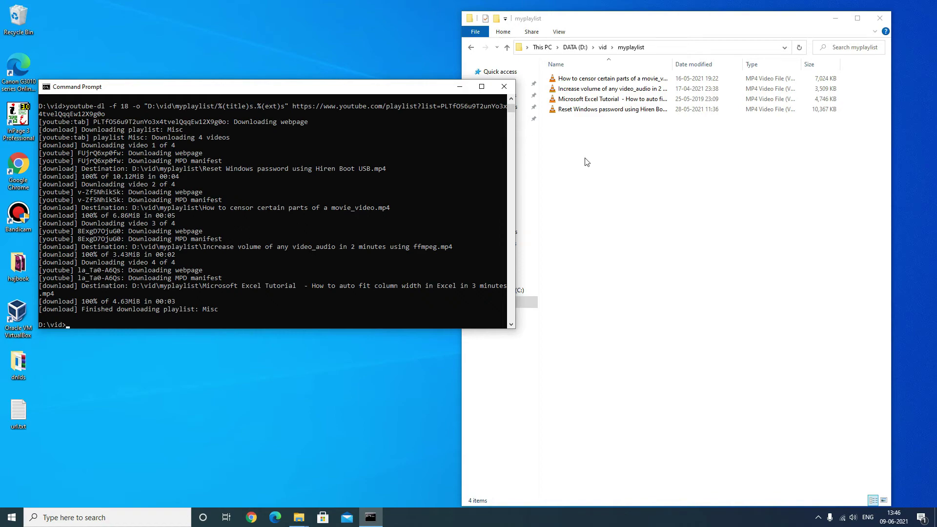
left_click(251, 518)
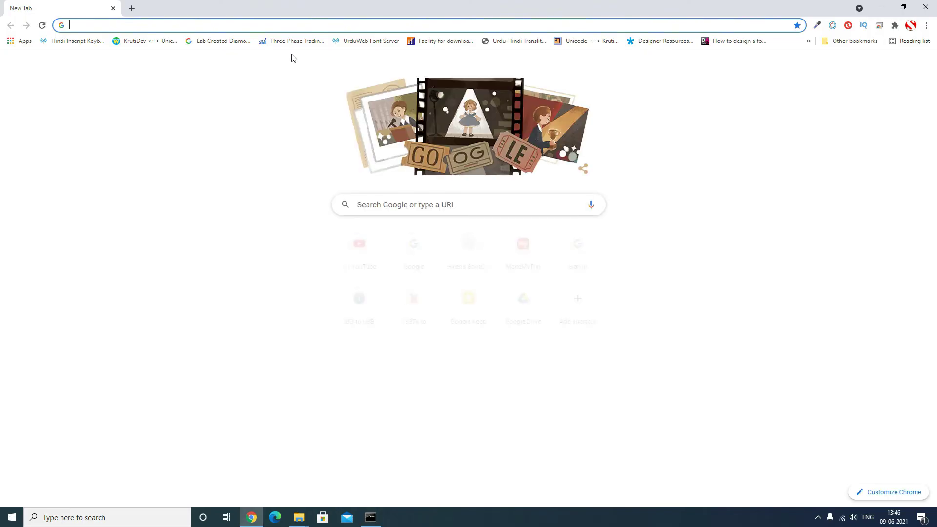
key("ctrl+v")
key("Return")
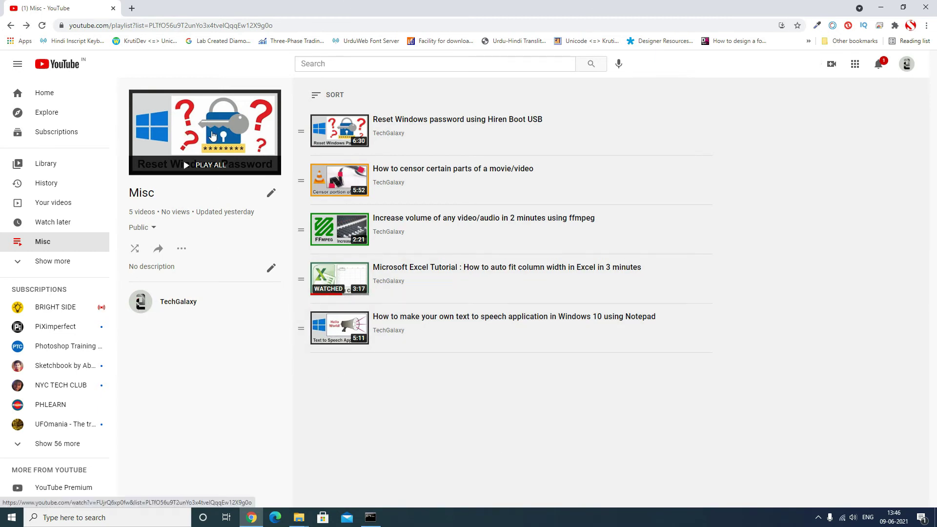
Open the Misc playlist's first video, pause it, and copy the link address of the playlist title
left_click(203, 120)
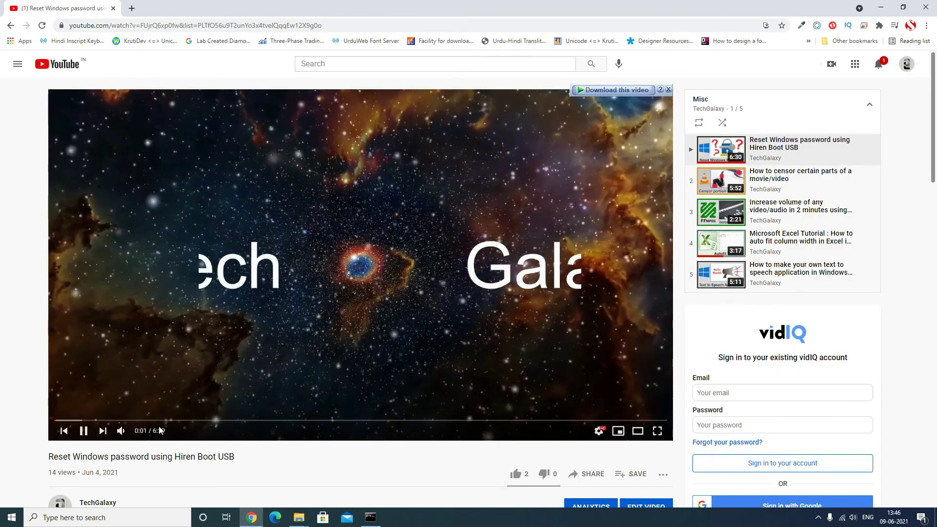
left_click(84, 432)
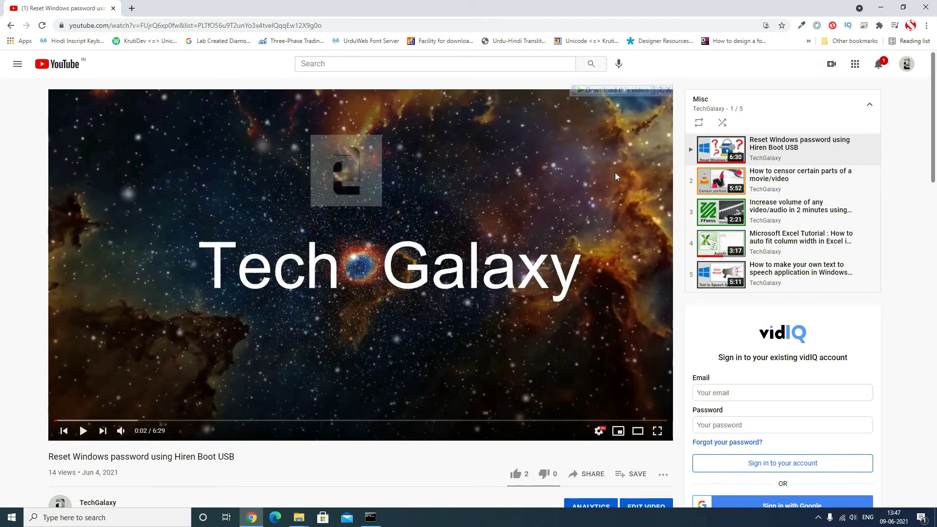
right_click(707, 105)
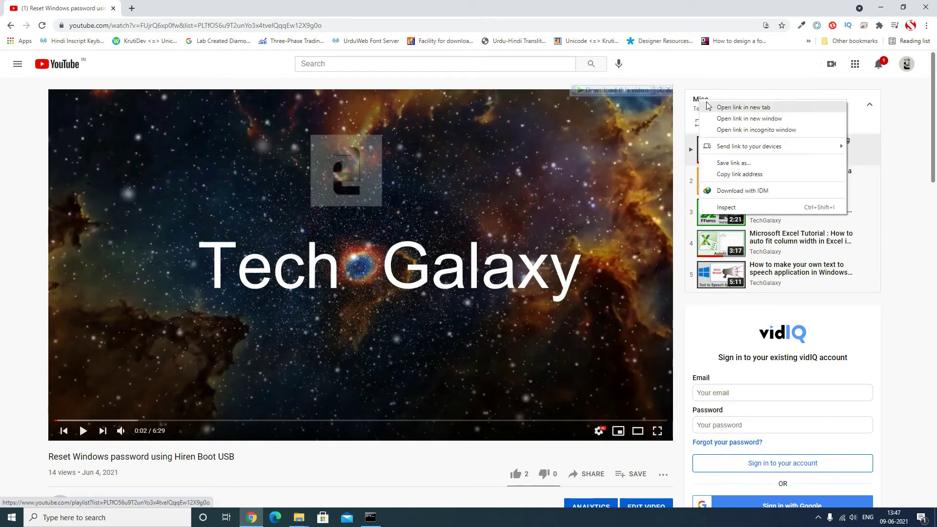
left_click(740, 174)
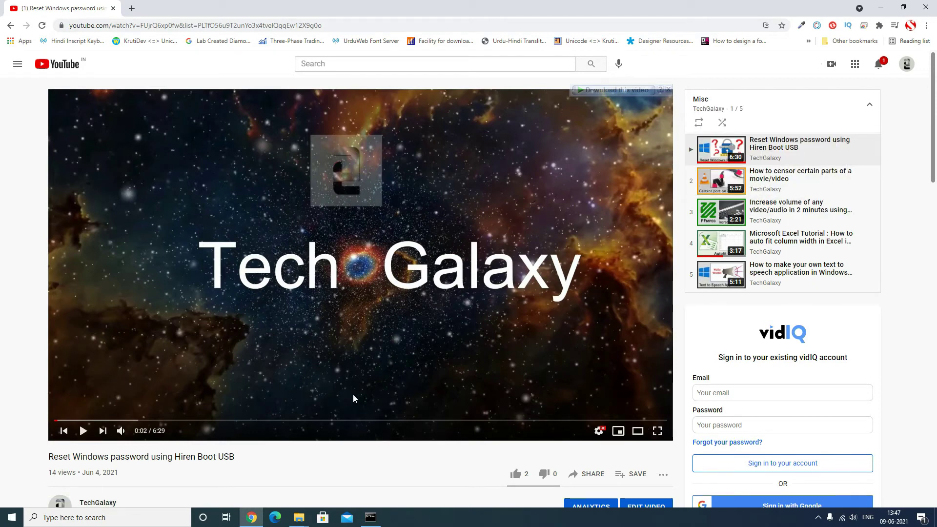
Bring Command Prompt and the myplaylist folder to the front and delete all downloaded videos in the folder
left_click(369, 516)
mouse_move(295, 517)
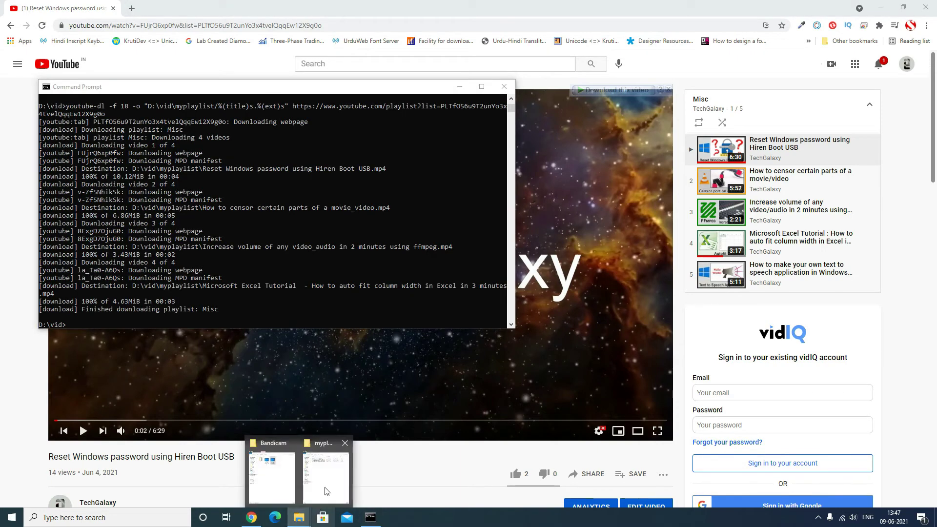
left_click(323, 481)
left_click_drag(639, 216, 578, 72)
key("Delete")
Clear the Command Prompt output with cls and move its window lower on the desktop
left_click(279, 306)
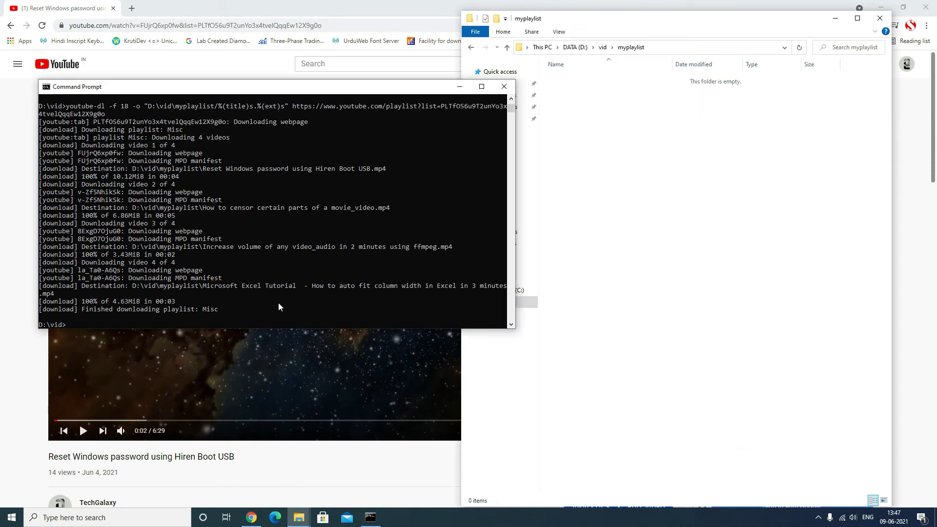
type("cl")
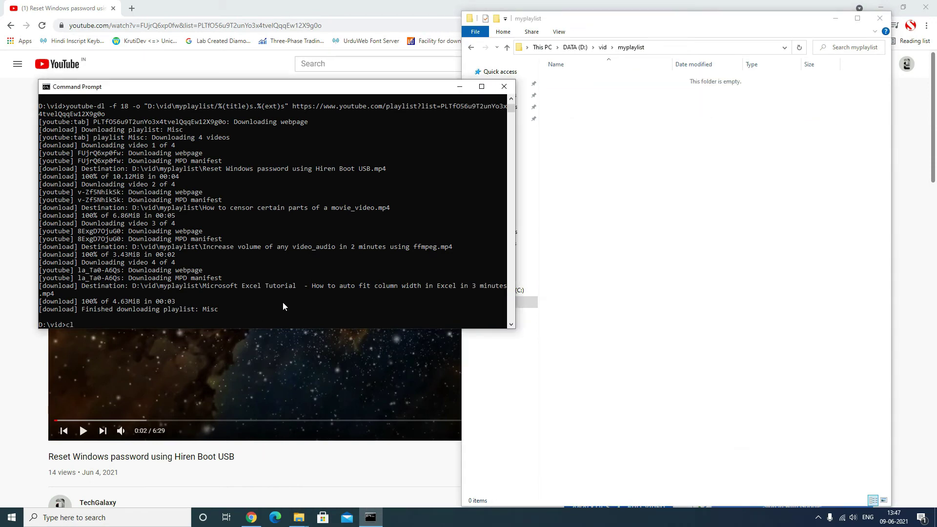
type("s")
key("Return")
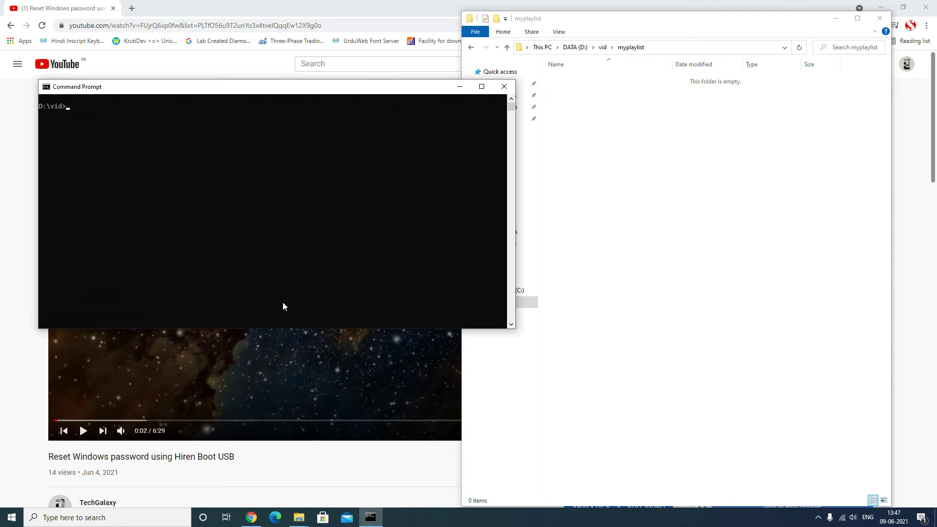
left_click_drag(345, 100, 352, 161)
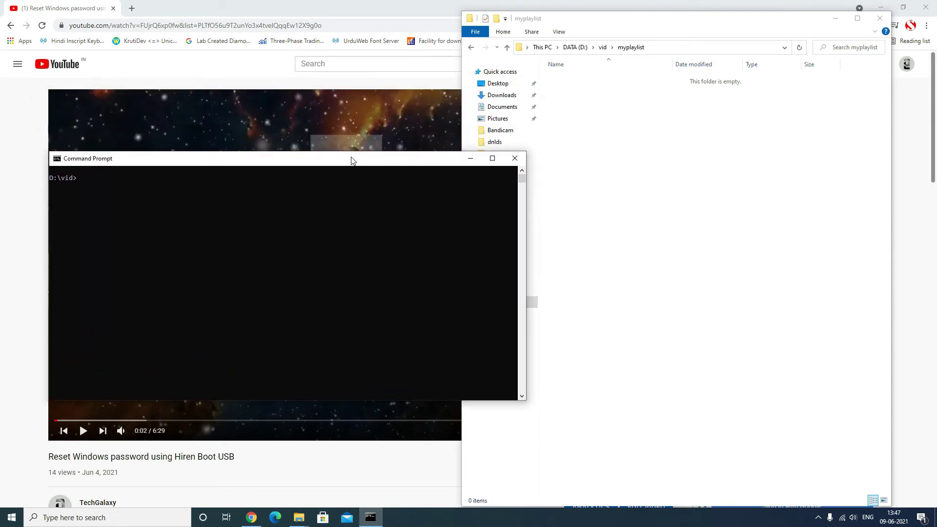
Run youtube-dl -f 18 --playlist-start 2 --playlist-end 4 -o "d:/vid/myplaylist/%(title)s.%(ext)s" on the copied playlist URL
type("youtube-dl -f 18 --platylist-start 2 --")
type("playlist")
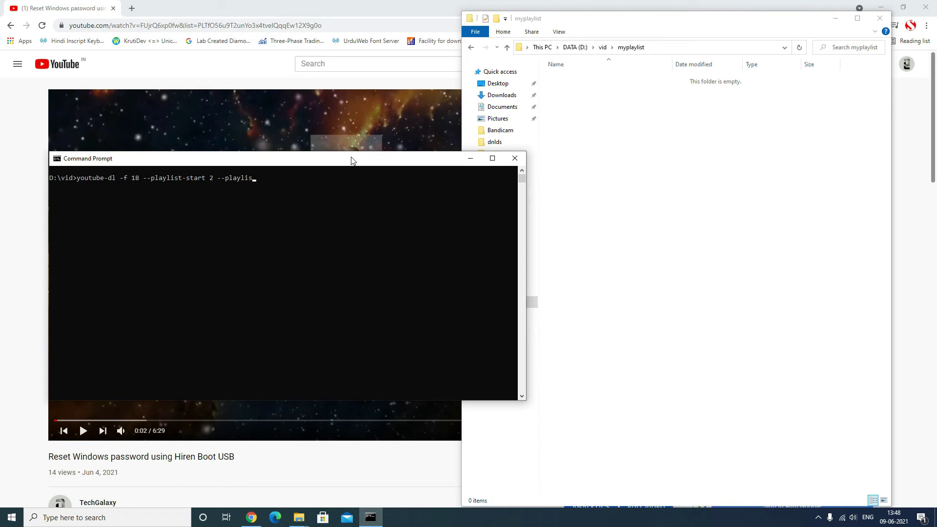
type("-end 4 -o \"d:/vid/myplaylist/%()")
key("Left")
type("titles.%()")
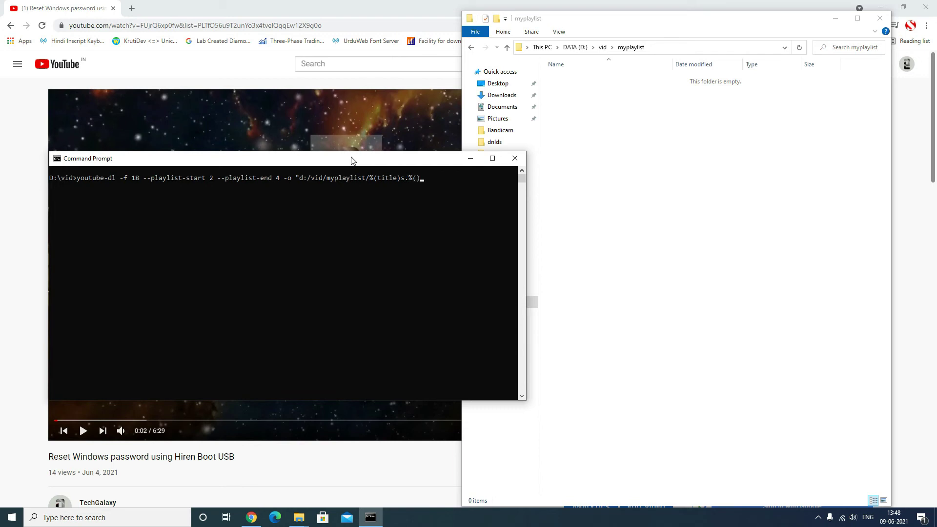
type("ext)s\"")
right_click(468, 194)
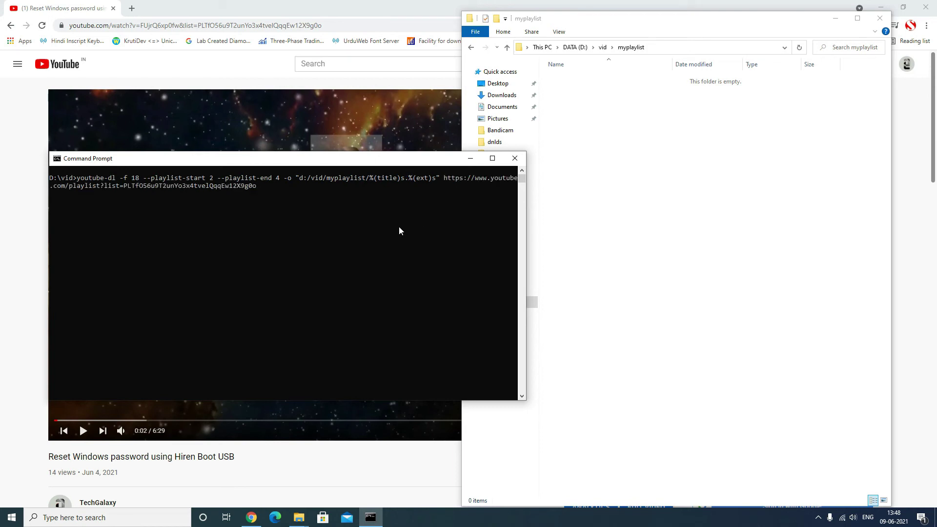
key("Return")
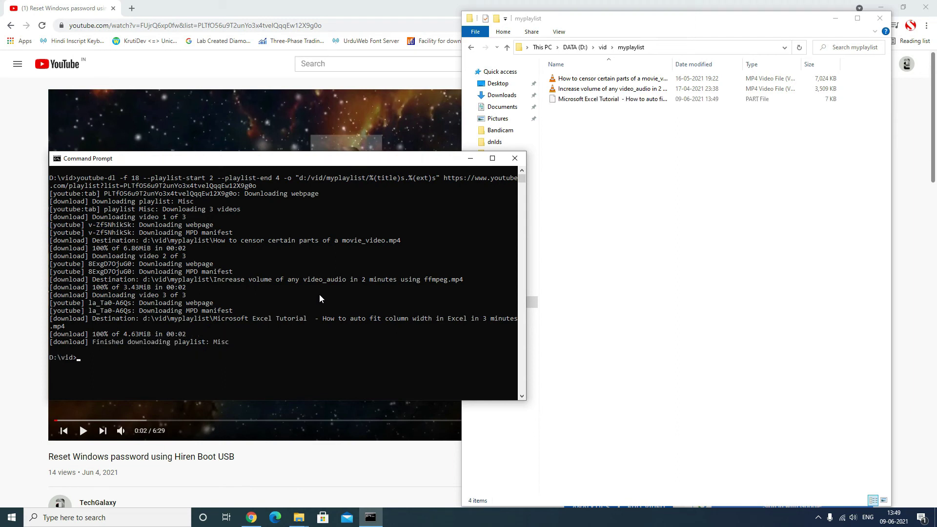
Select the downloaded videos in myplaylist and place the folder window beside the YouTube playlist to compare them
left_click(634, 161)
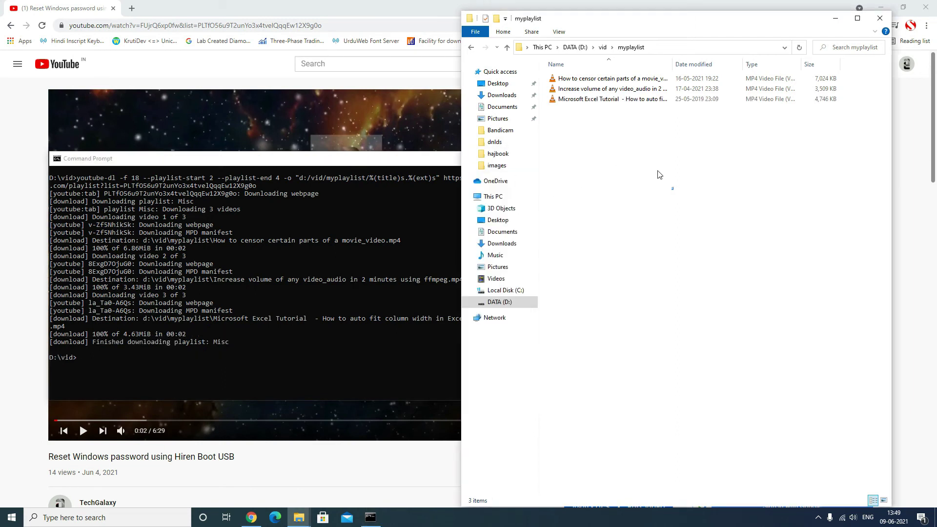
left_click_drag(660, 174, 558, 69)
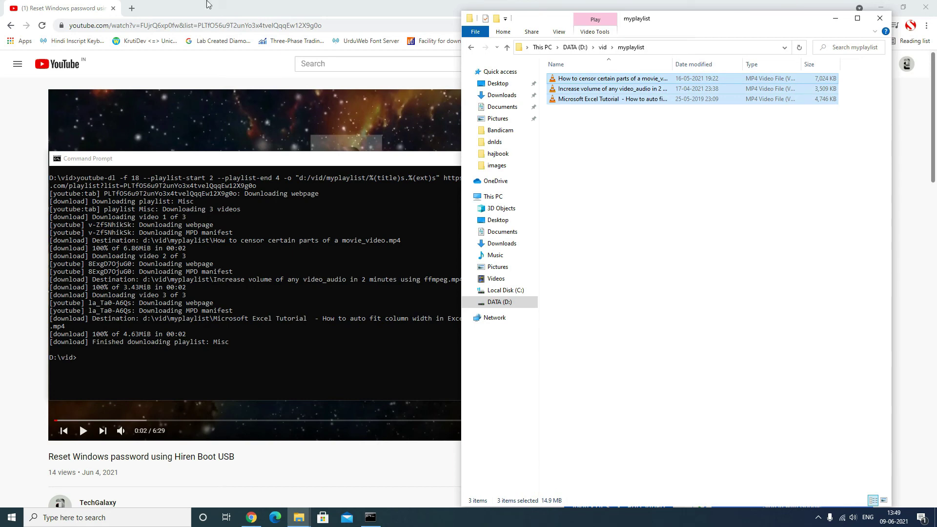
key("alt+Tab")
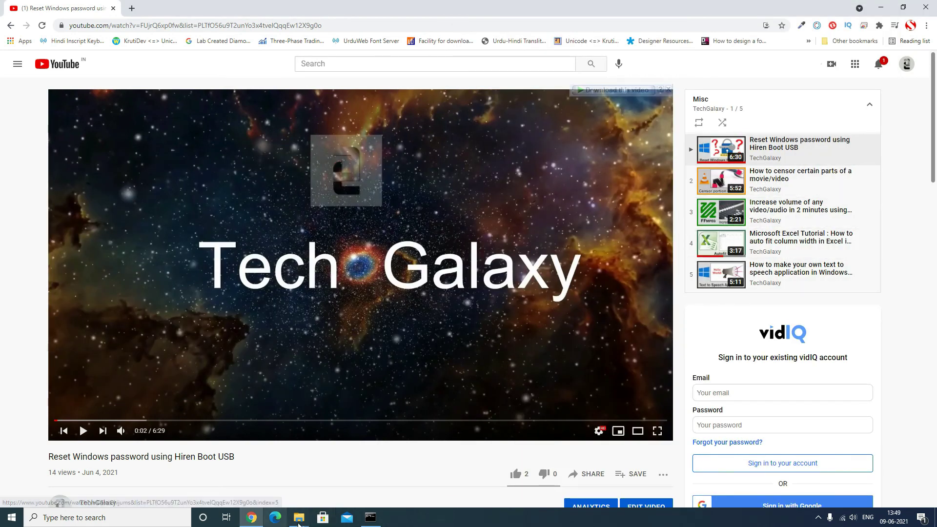
mouse_move(299, 517)
left_click(334, 482)
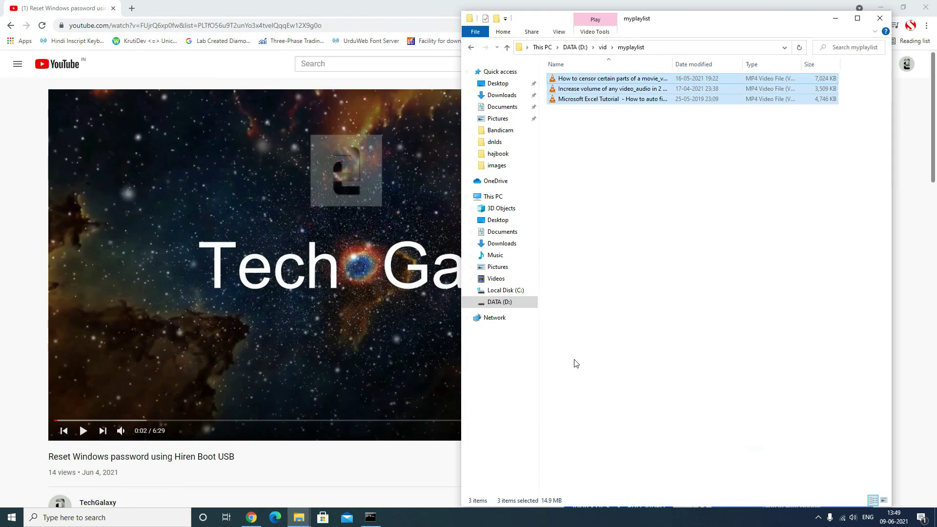
left_click_drag(721, 26, 450, 52)
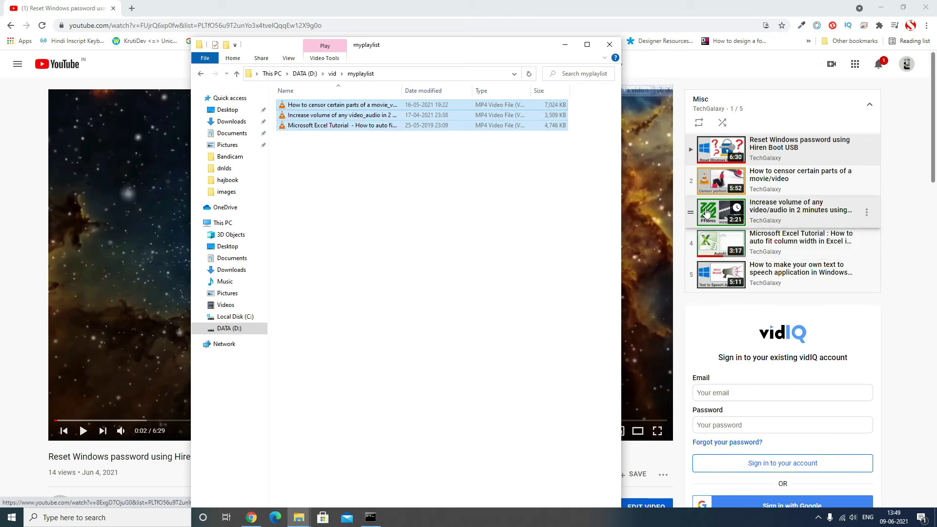
Delete all downloaded videos from the myplaylist folder and minimize its window
left_click(448, 190)
left_click_drag(444, 254, 276, 99)
key("Delete")
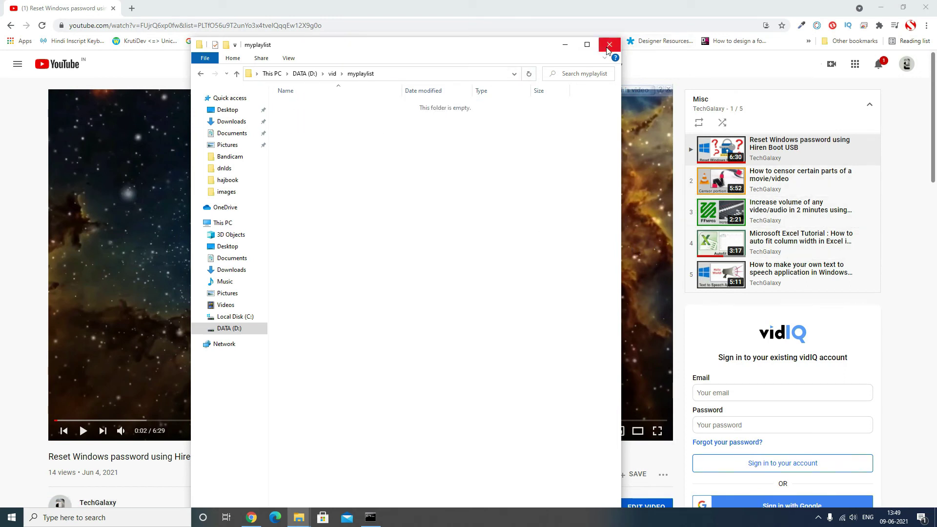
left_click(564, 44)
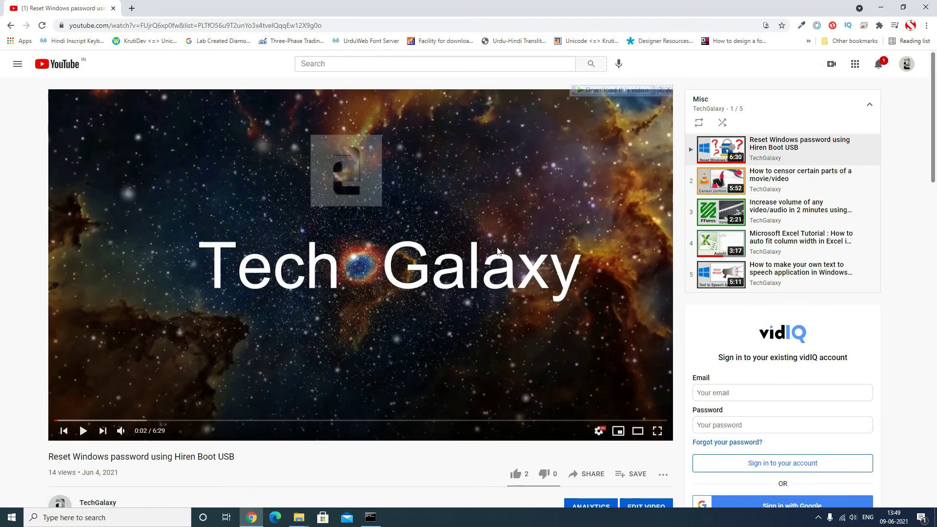
Open the playlist video "How to censor certain parts of a movie/video" and copy its share link
left_click(771, 186)
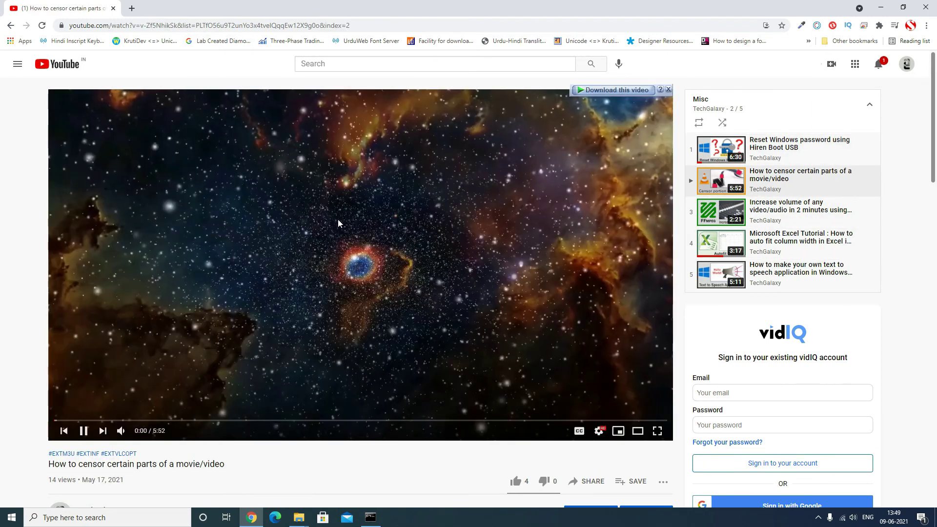
scroll(495, 378, "down", 3)
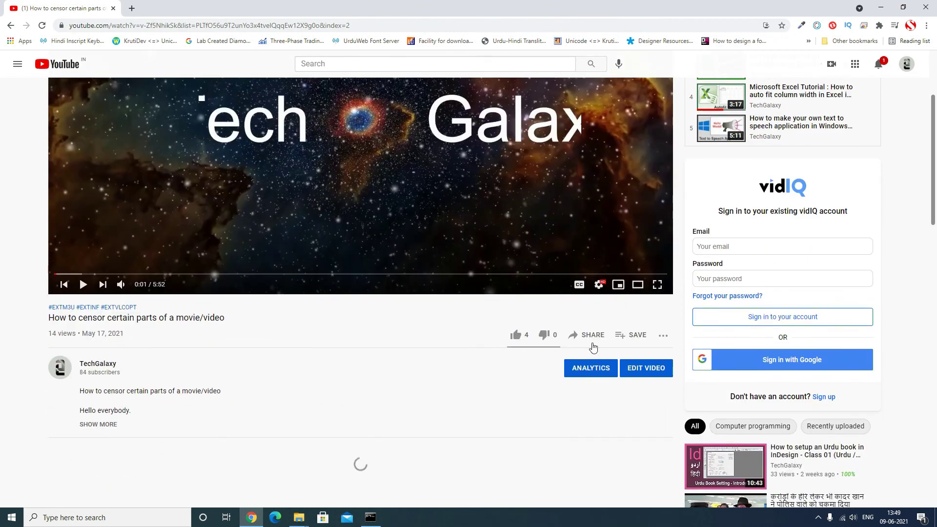
left_click(588, 335)
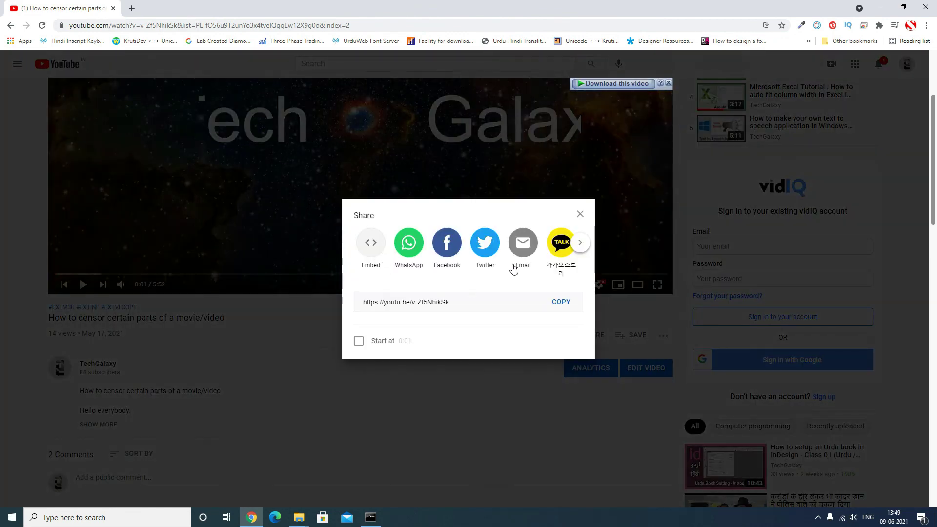
left_click(560, 303)
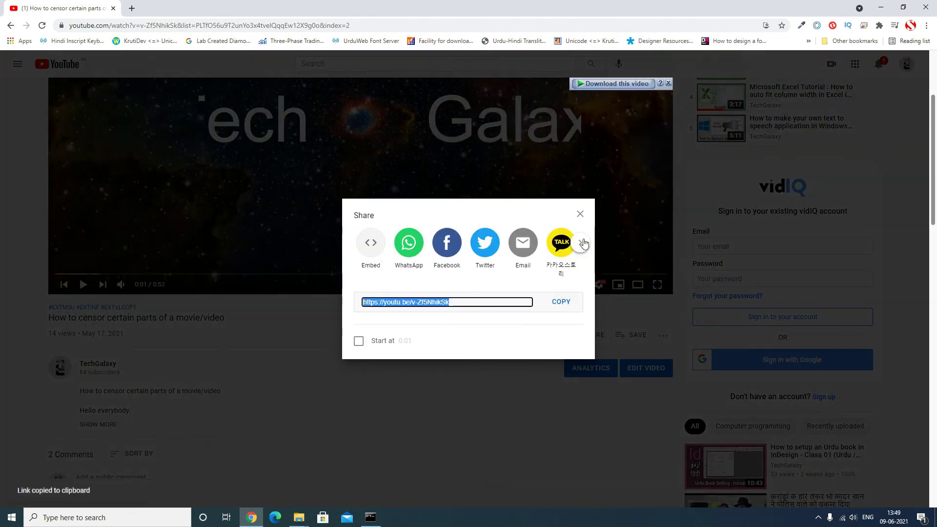
left_click(580, 214)
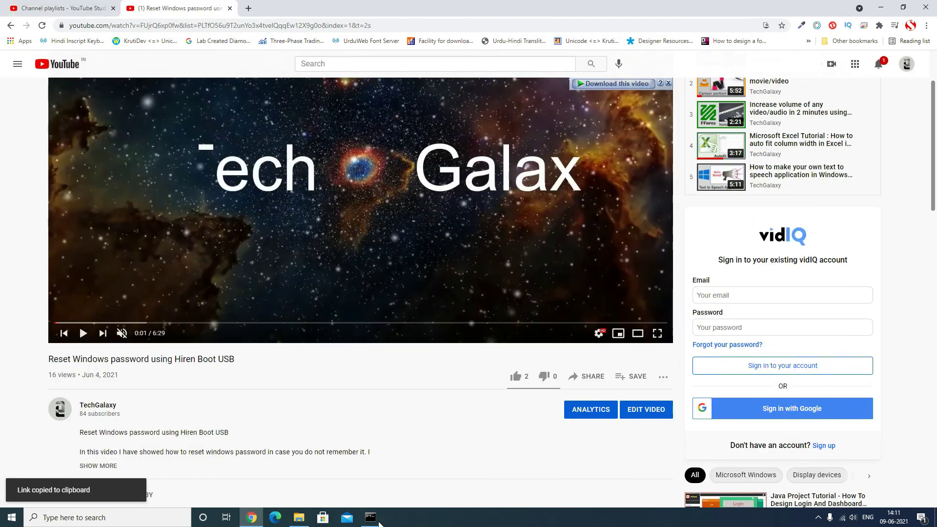
Bring up Command Prompt, move its window lower over the browser, and begin a youtube-dl command
left_click(370, 518)
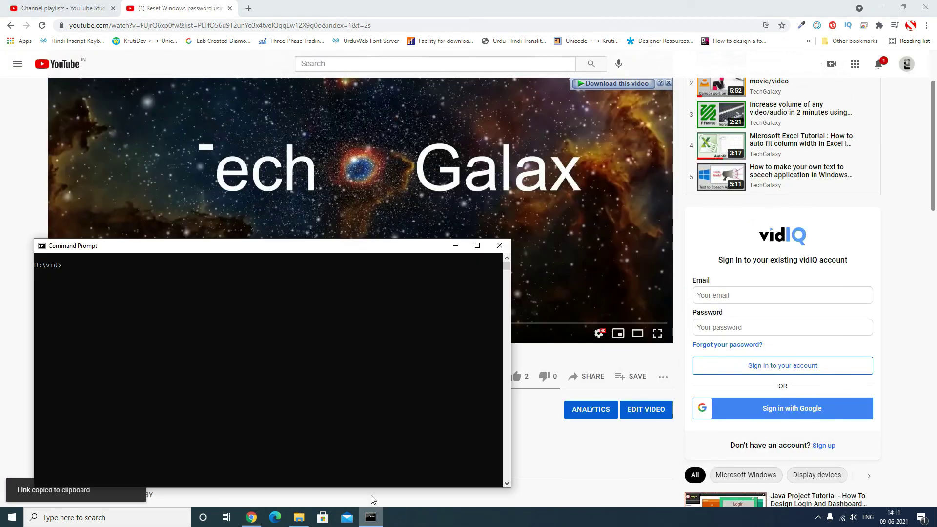
left_click_drag(256, 249, 273, 330)
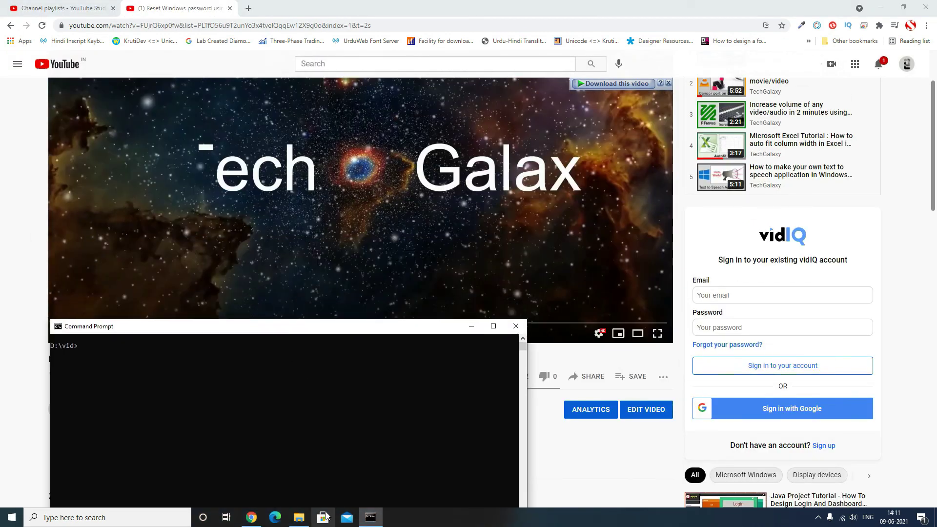
type("you")
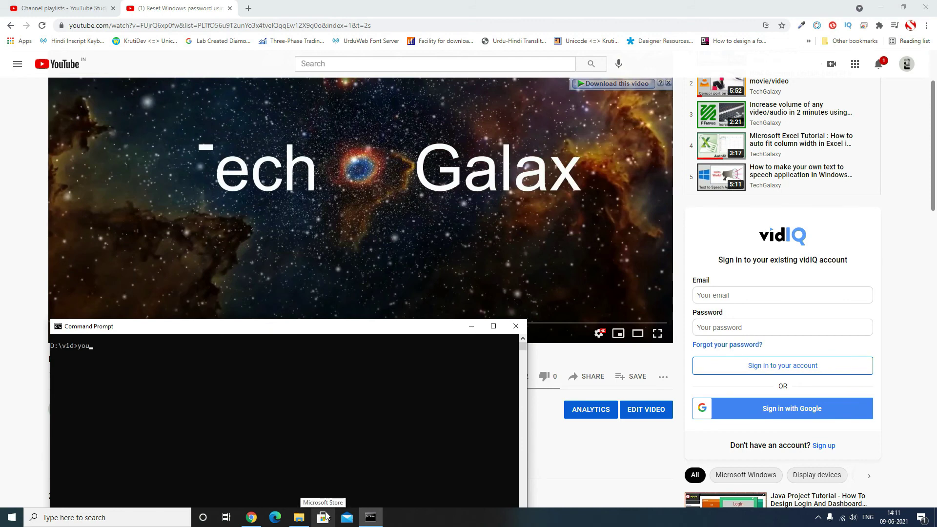
type("tbe-dl")
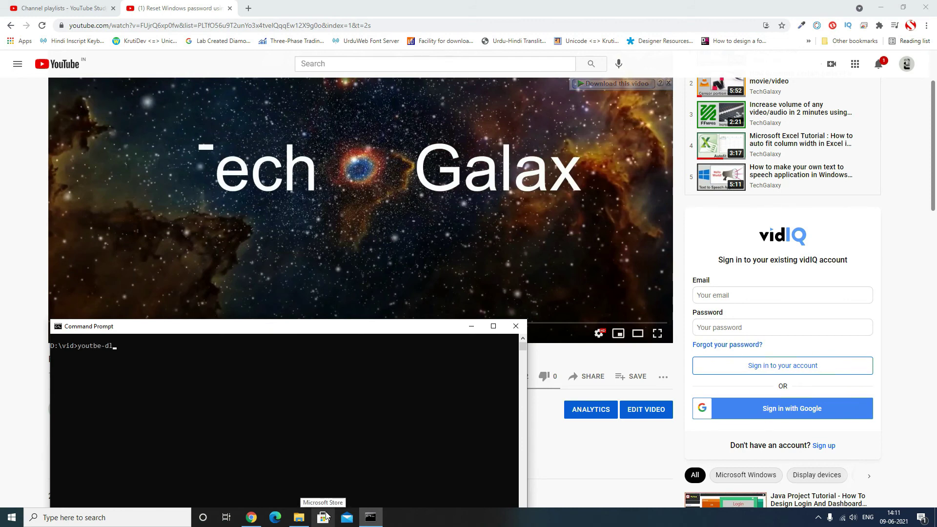
key("BackSpace")
key("BackSpace")
key("BackSpace")
key("BackSpace")
key("BackSpace")
type("ube-dl")
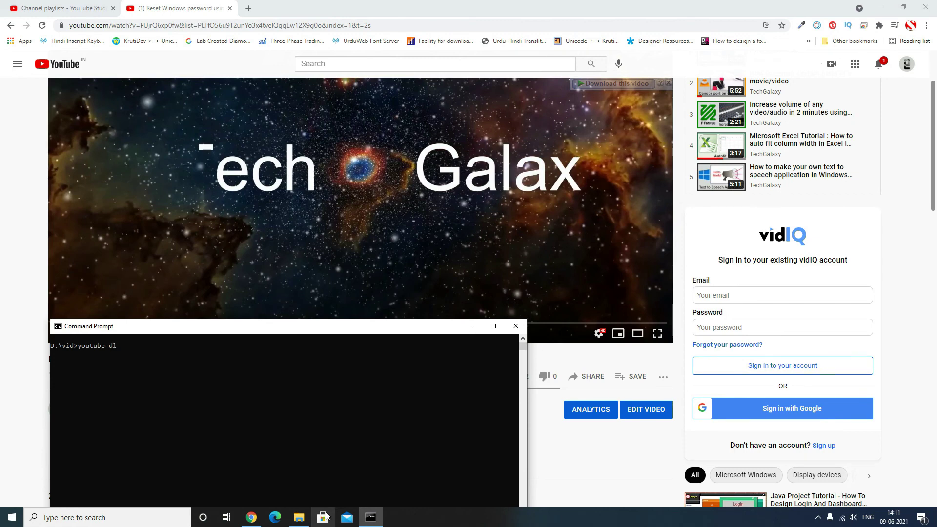
type(" -F")
key("ctrl+v")
key("Return")
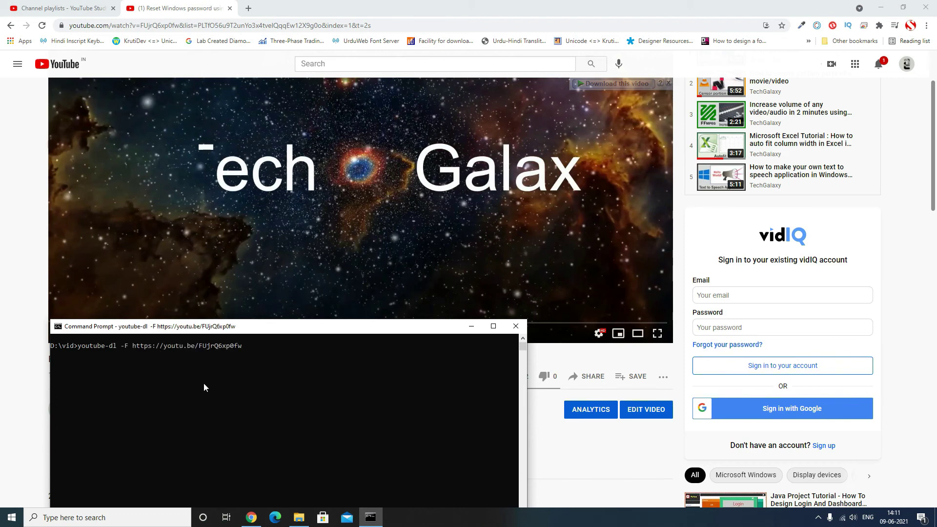
left_click_drag(248, 328, 251, 185)
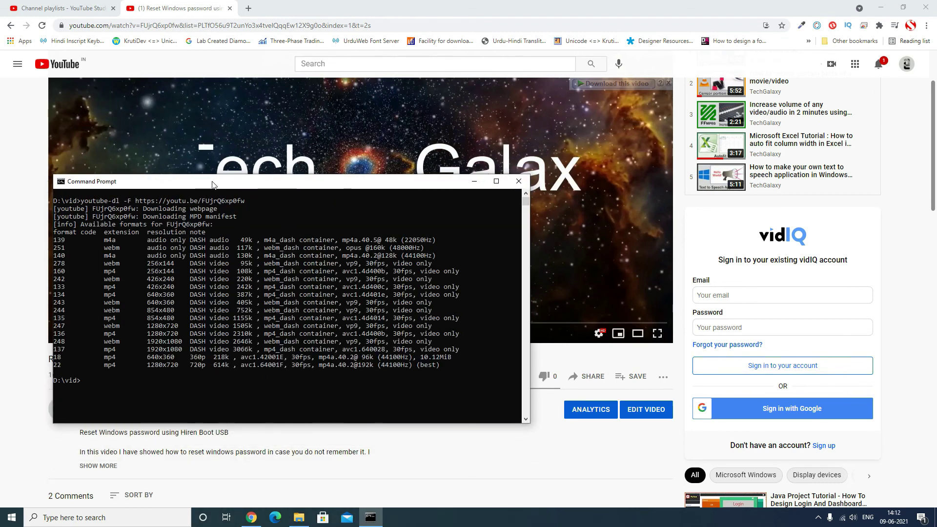
Move the Command Prompt window lower and highlight the 1920x1080 mp4 format 137 and the m4a audio format 140 in the list
left_click_drag(209, 183, 171, 221)
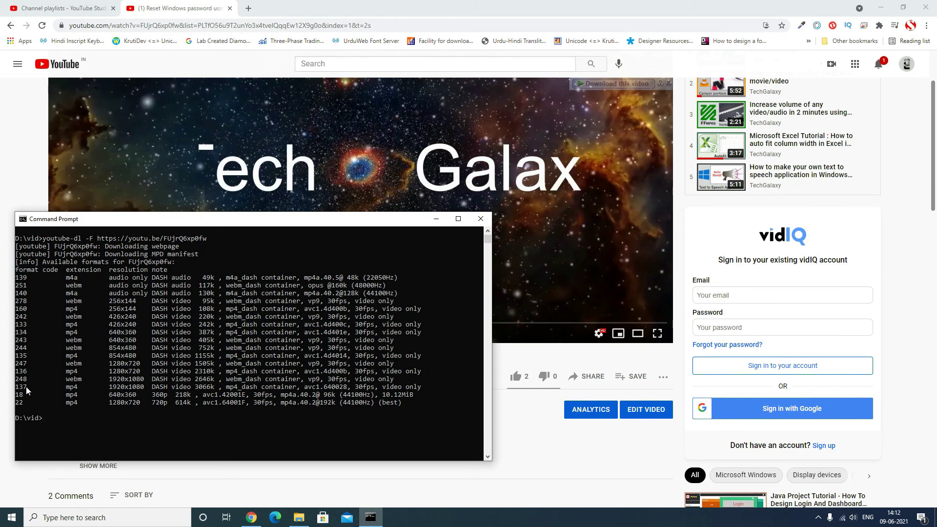
left_click_drag(16, 386, 149, 395)
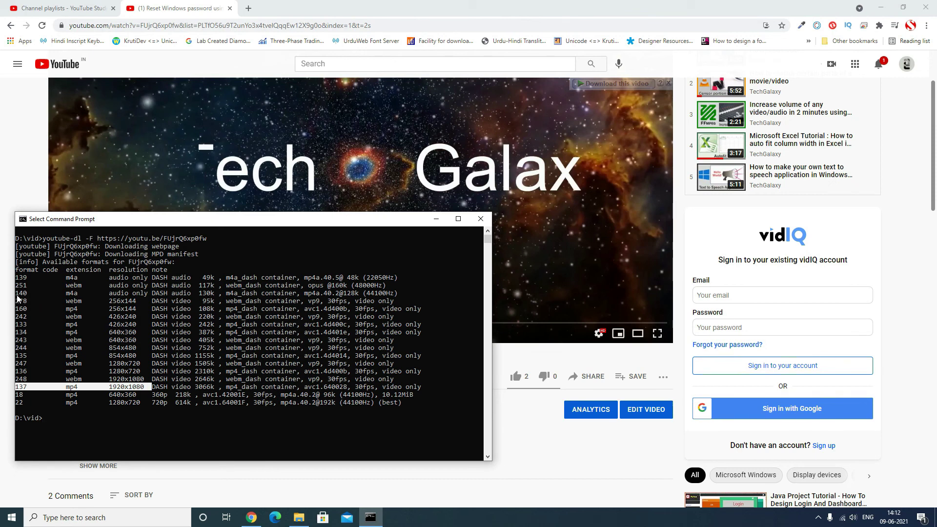
left_click_drag(17, 295, 116, 295)
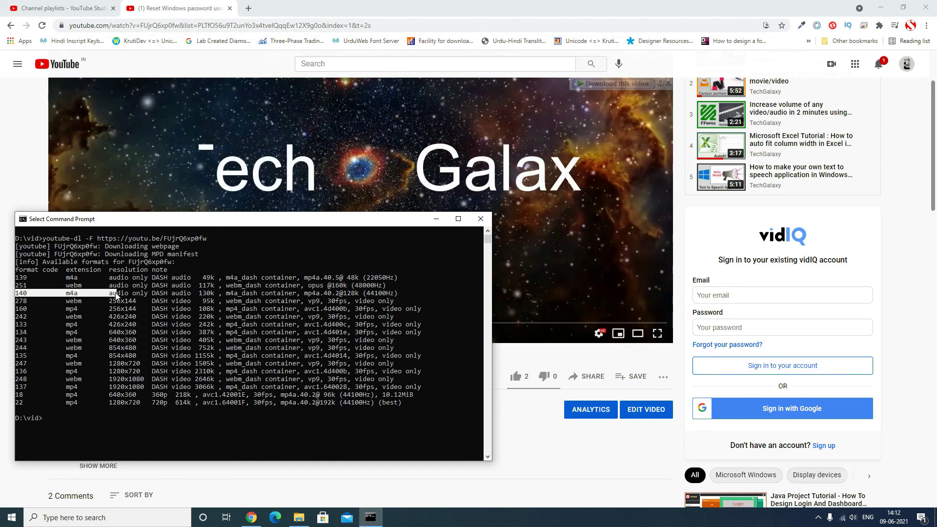
left_click(117, 295)
type("youtbe")
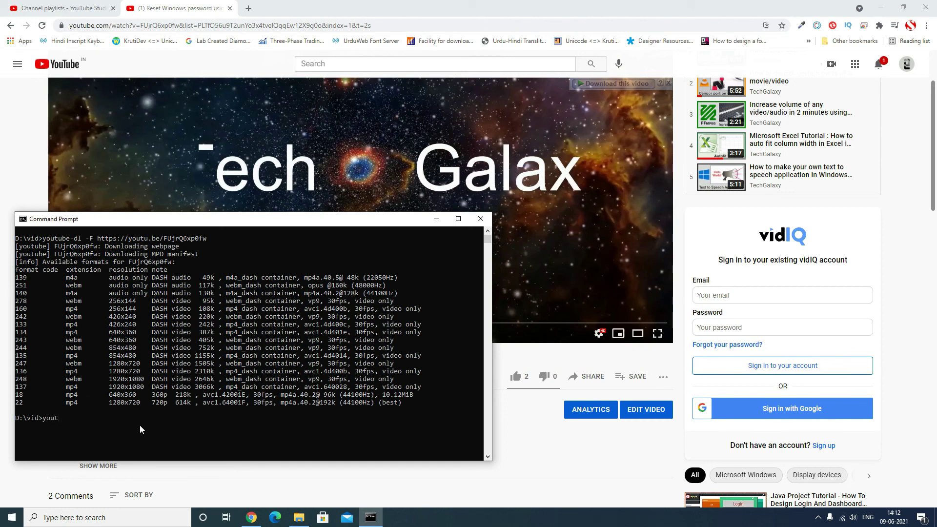
key("BackSpace")
type("ube-dl -f 137+140")
left_click_drag(28, 385, 20, 388)
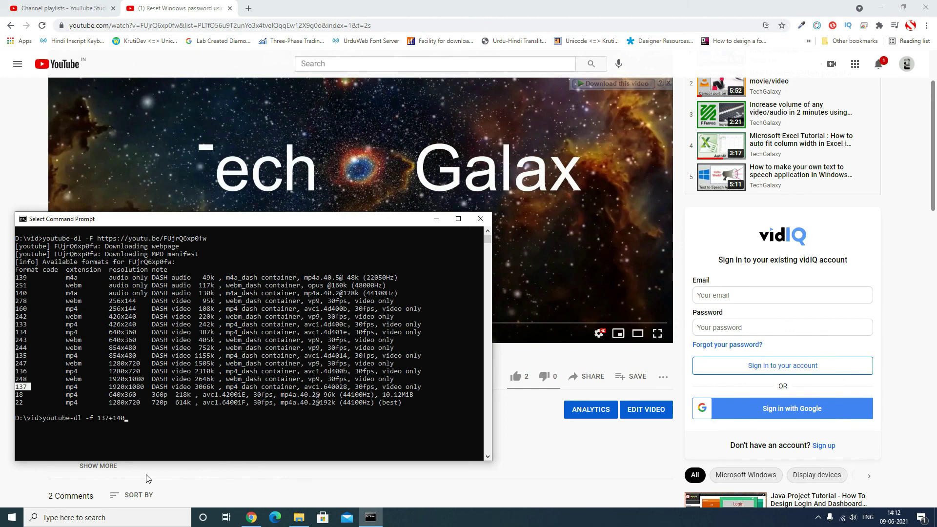
left_click(160, 422)
key("Escape")
key("ctrl+v")
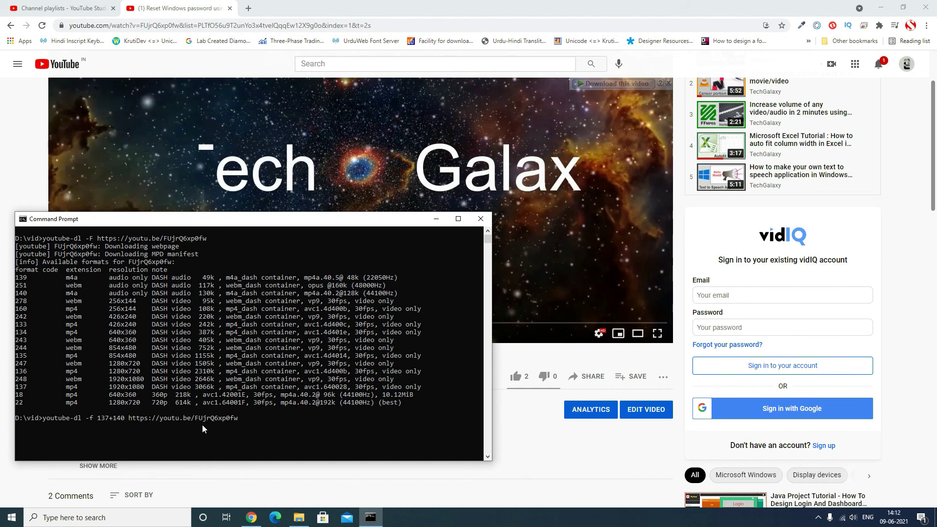
Show the D:\vid folder beside Command Prompt and run the prepared command to download the video in formats 137+140
left_click(299, 517)
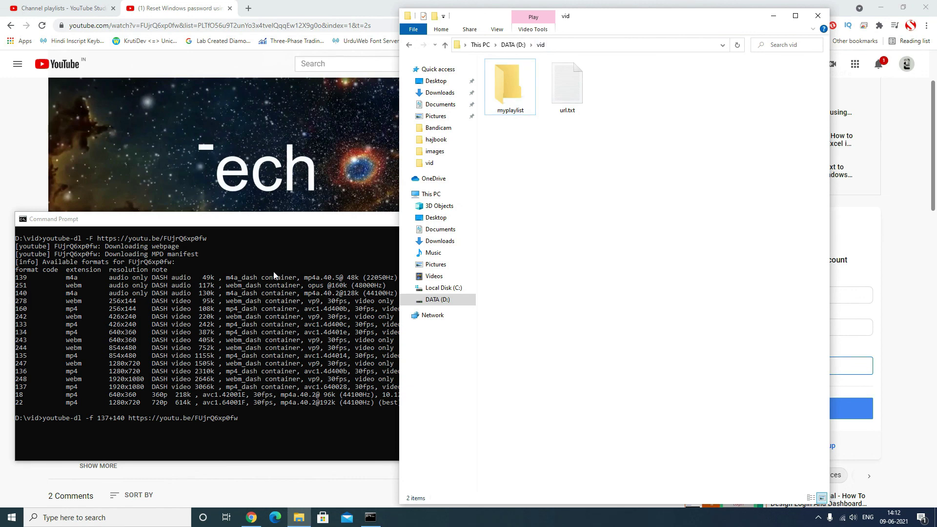
left_click(239, 221)
left_click(346, 428)
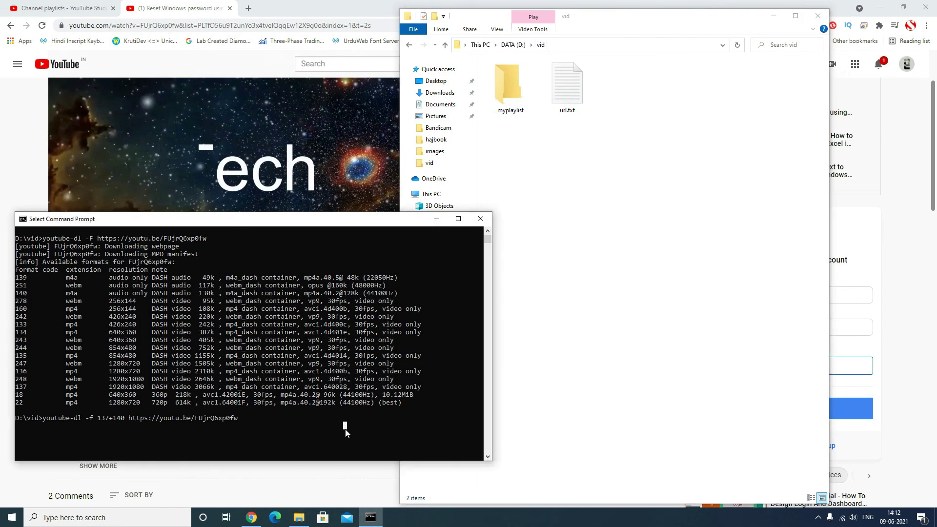
type("\\")
key("Return")
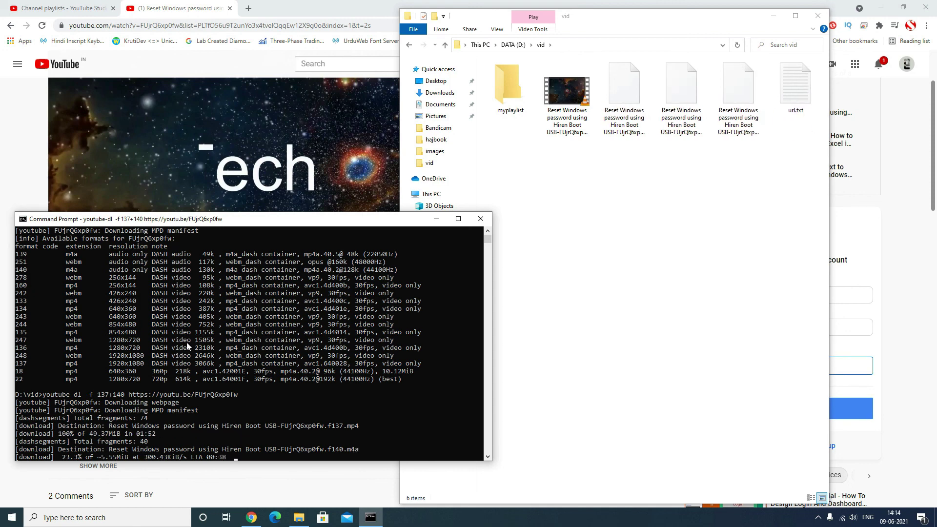
Check the frame width and height in the downloaded video's property details, close them, and return to the YouTube page
left_click(573, 102)
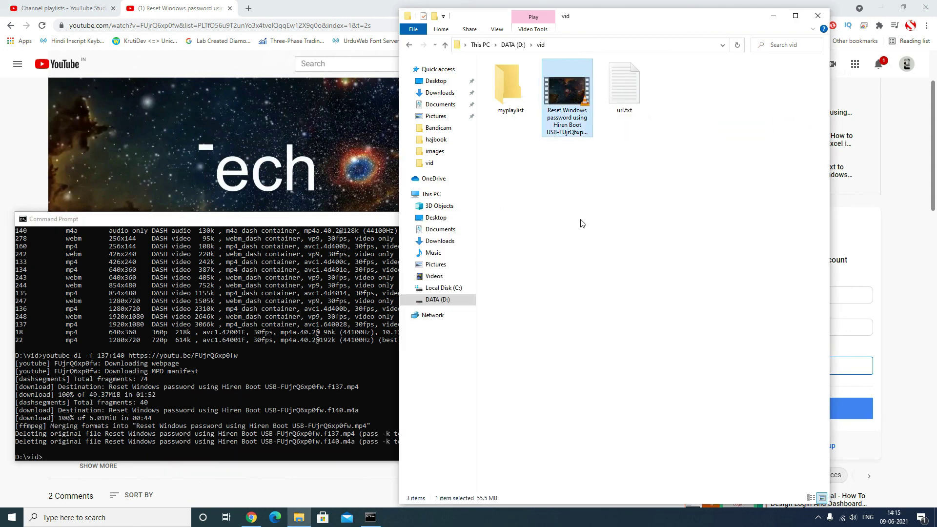
right_click(566, 103)
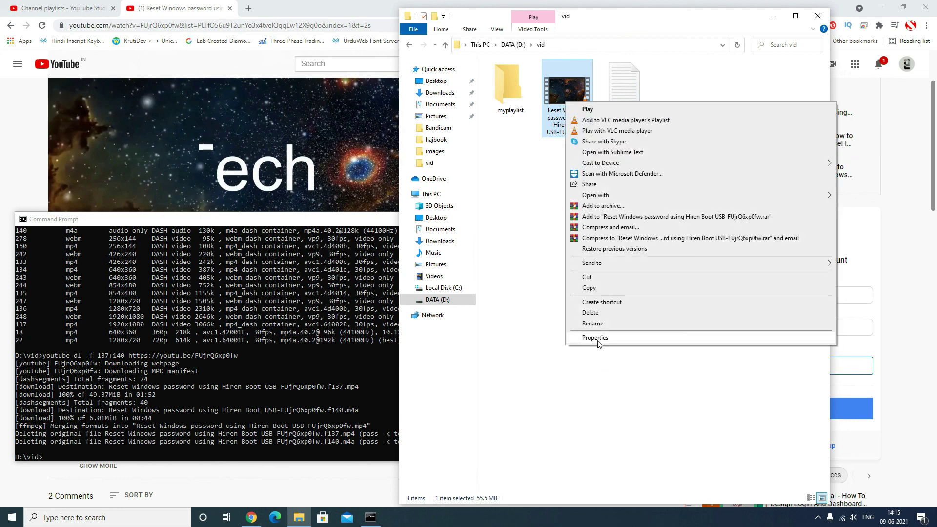
left_click(594, 338)
left_click(632, 126)
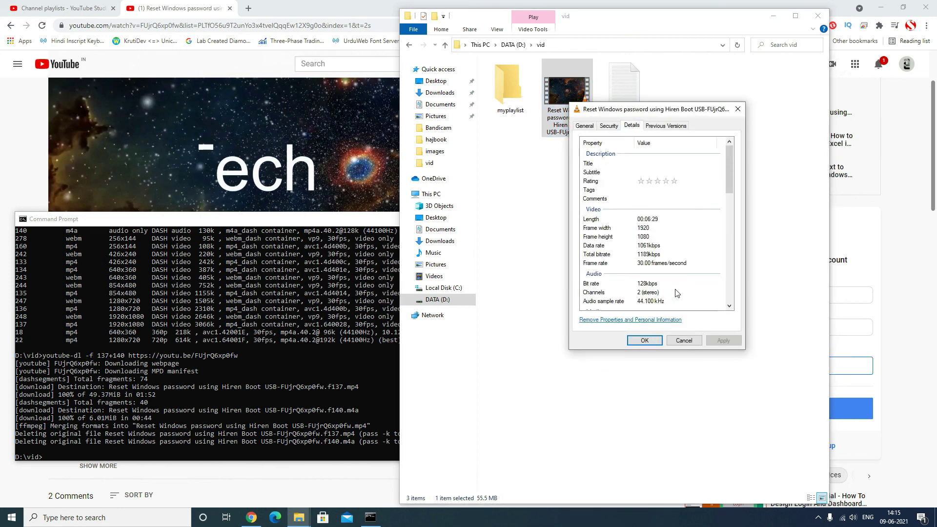
left_click(649, 237)
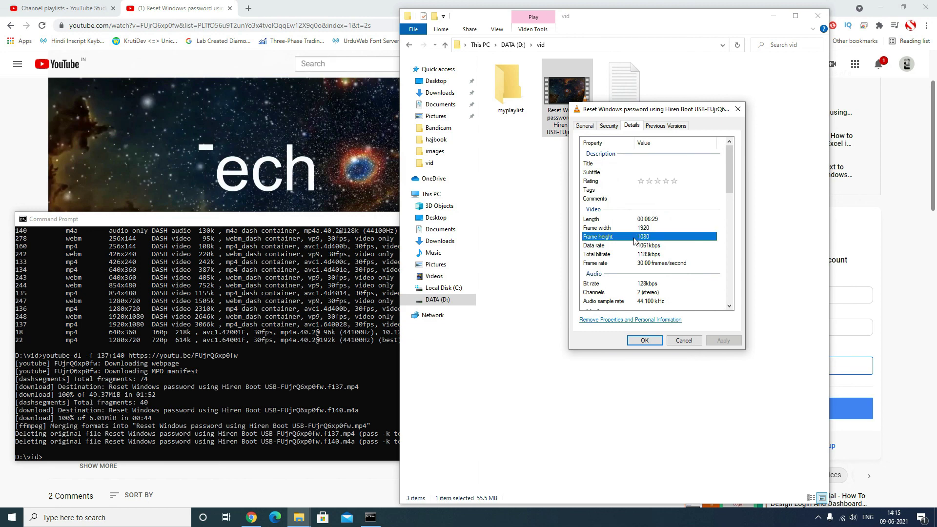
left_click(683, 340)
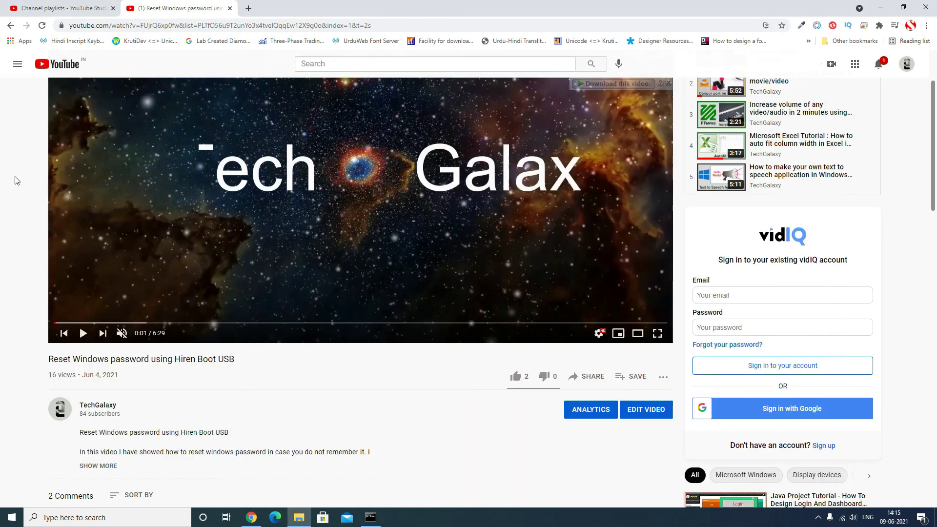
left_click(16, 181)
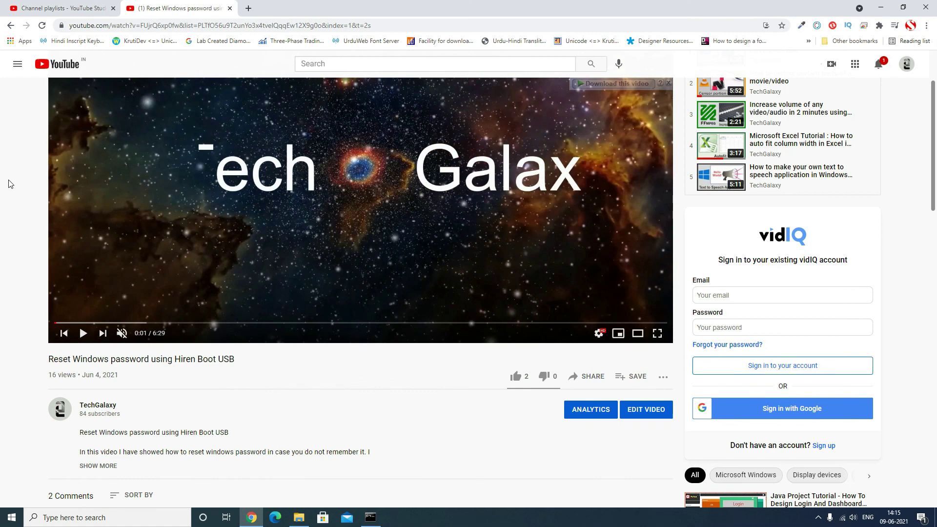